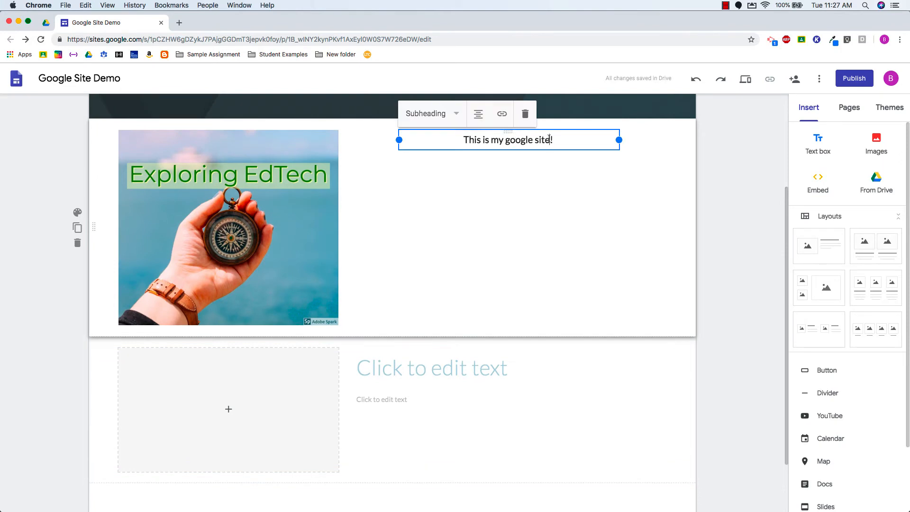
# - Move the "This is my google site!" text box closer to the image and delete the empty layout section below it
pyautogui.moveTo(510, 134); pyautogui.dragTo(481, 299)
pyautogui.click(441, 375)
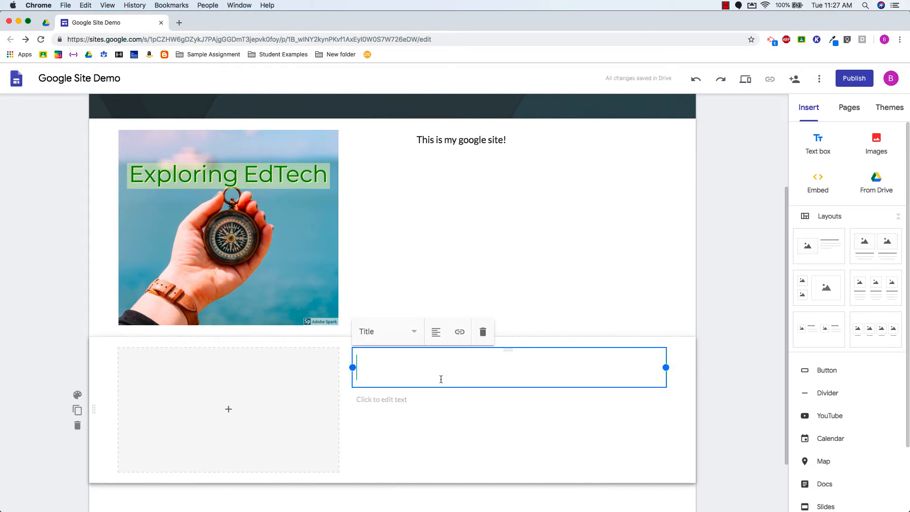
pyautogui.click(421, 399)
pyautogui.click(229, 409)
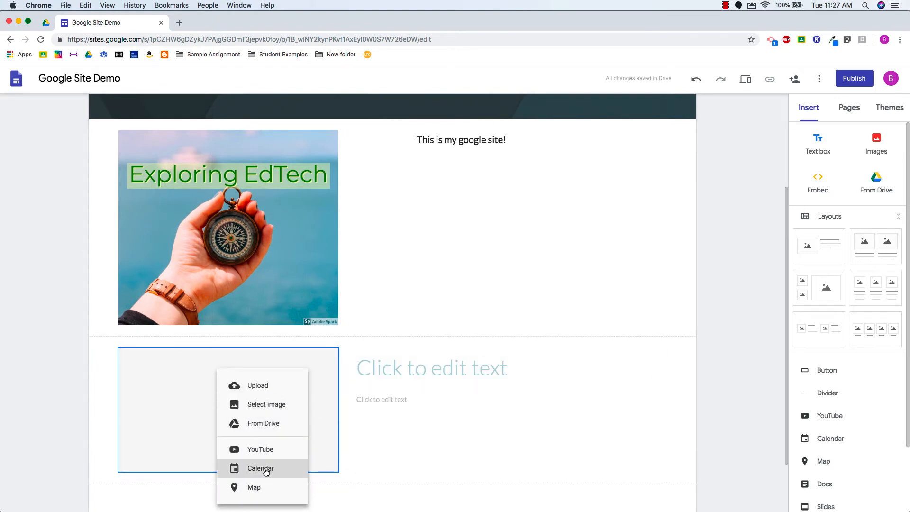
pyautogui.click(334, 397)
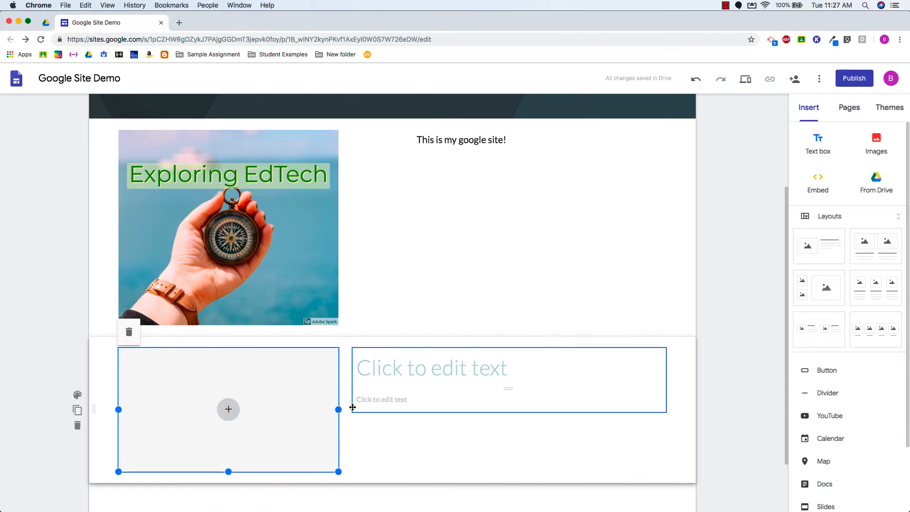
pyautogui.click(77, 425)
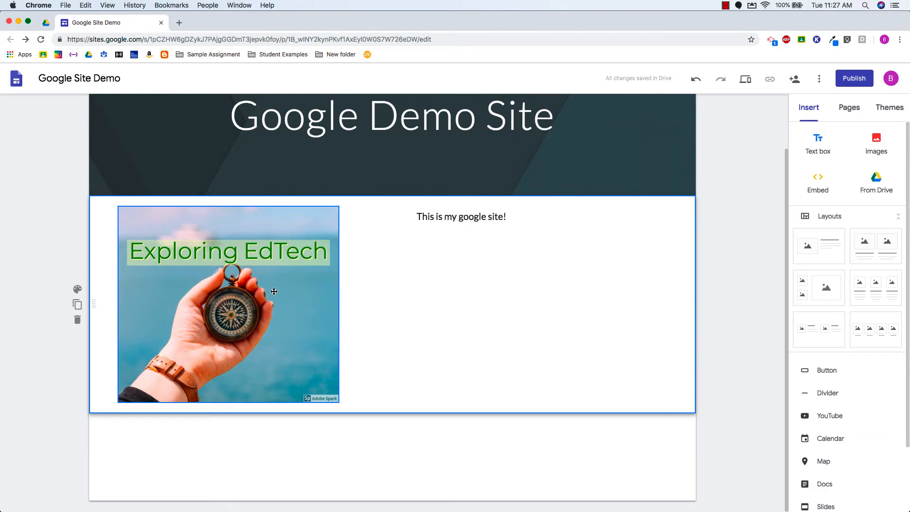
pyautogui.click(326, 381)
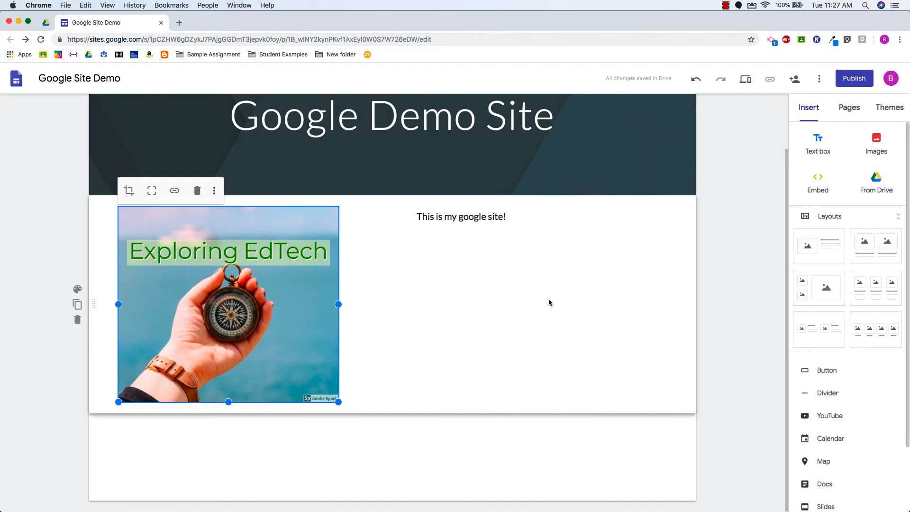
pyautogui.scroll(2, 552, 296)
pyautogui.scroll(-1, 434, 352)
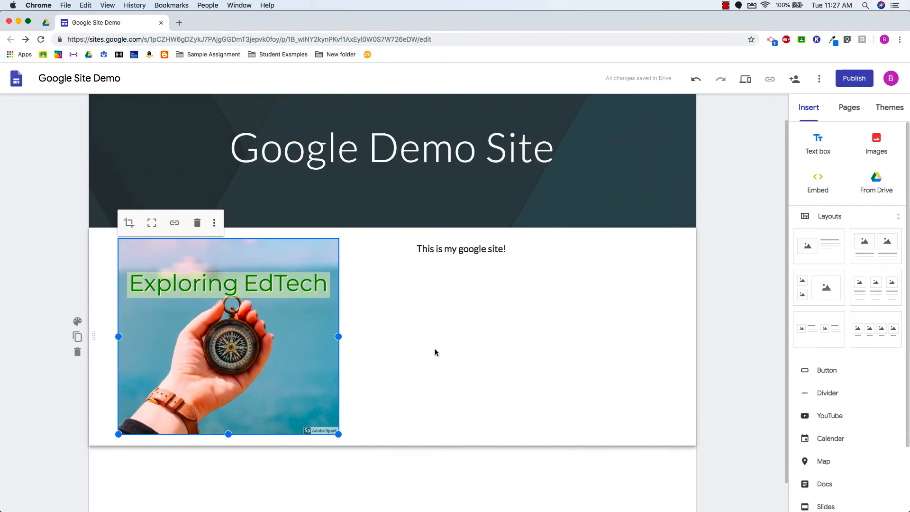
pyautogui.scroll(2, 429, 356)
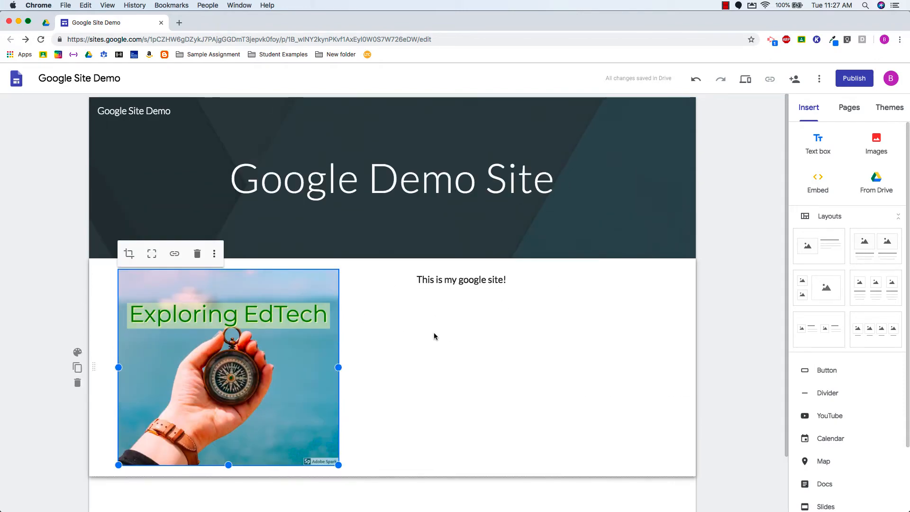
# - Add a new page named "Page 2" and test the Home and Page 2 links in the site navigation
pyautogui.click(851, 112)
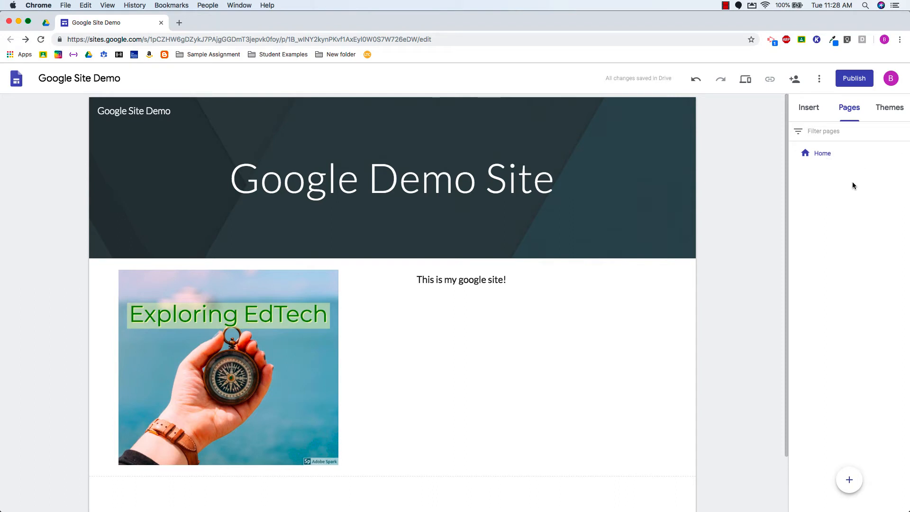
pyautogui.moveTo(850, 481)
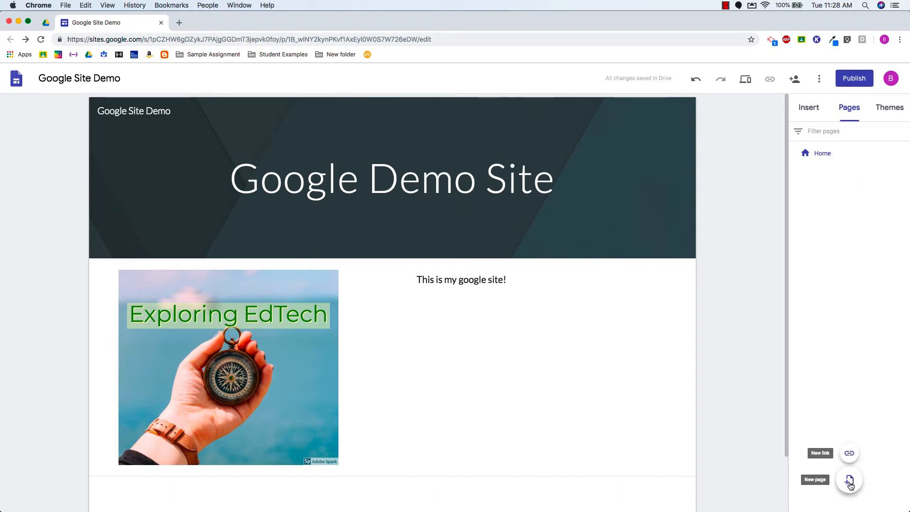
pyautogui.click(849, 481)
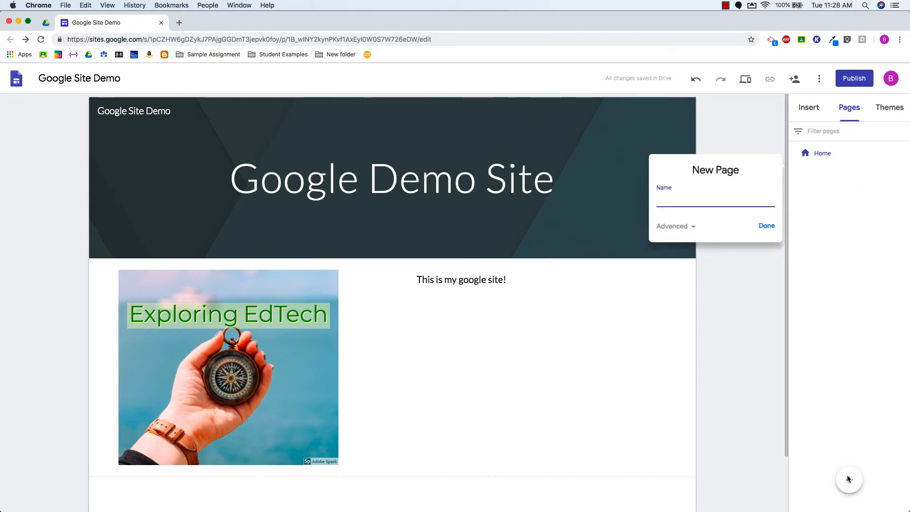
pyautogui.write('Page 2')
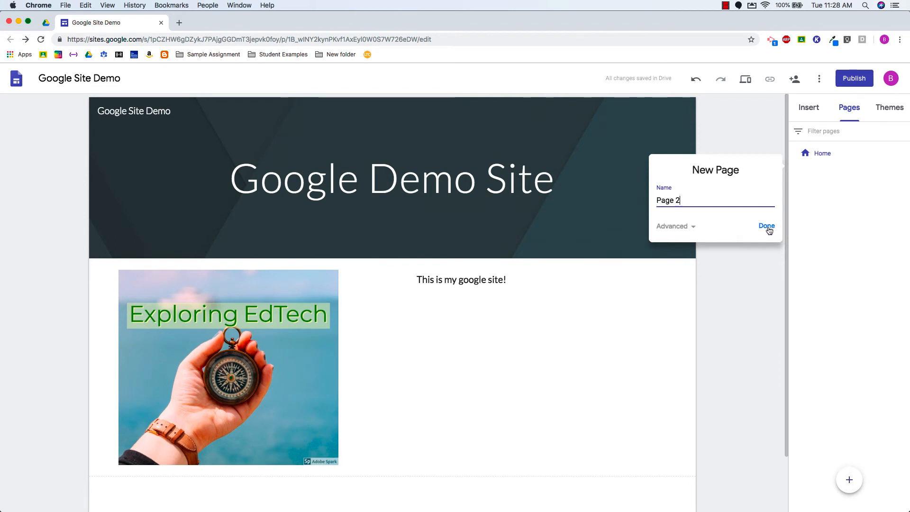
pyautogui.click(767, 226)
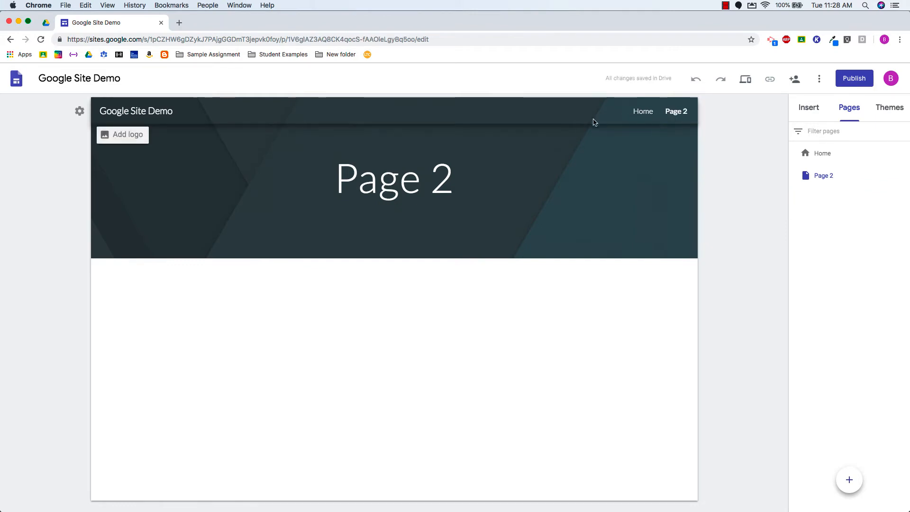
pyautogui.click(645, 114)
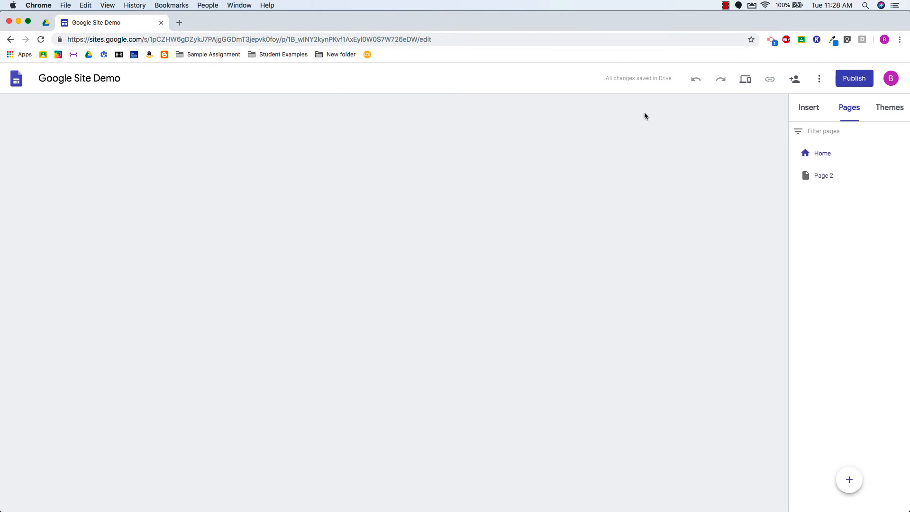
pyautogui.click(674, 112)
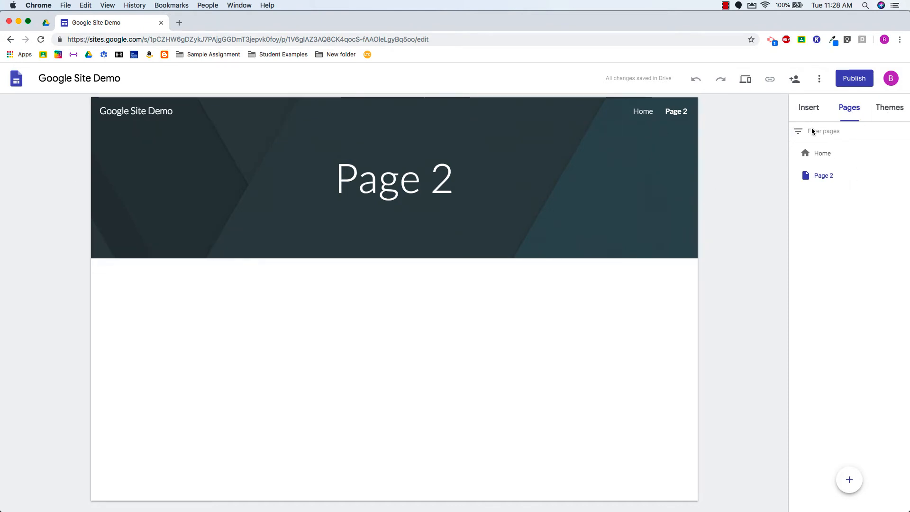
# - Insert the "Distribution of Nerve Endings in the Skin" document from My Drive into Page 2
pyautogui.click(809, 108)
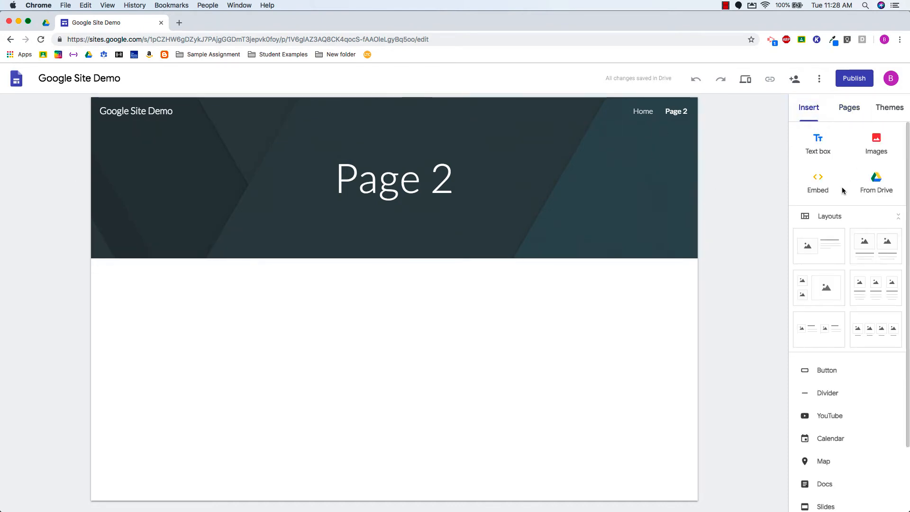
pyautogui.scroll(-2, 848, 204)
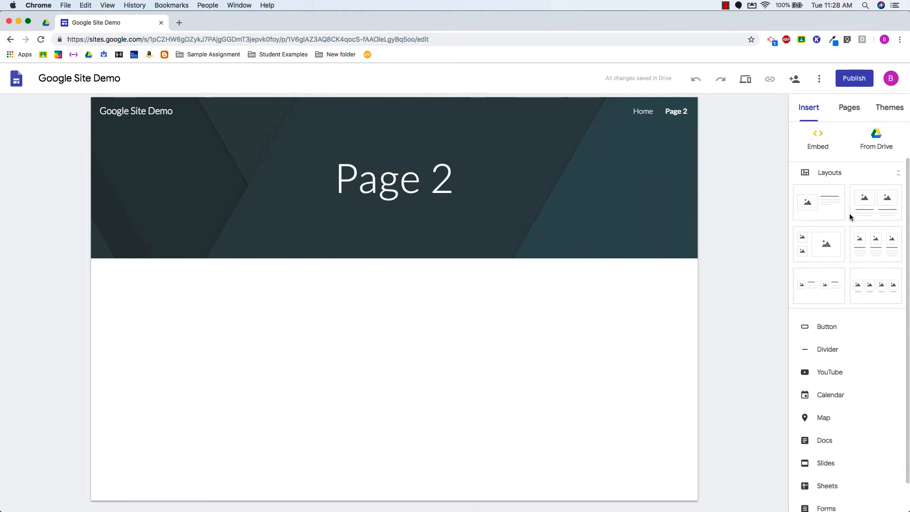
pyautogui.scroll(2, 849, 217)
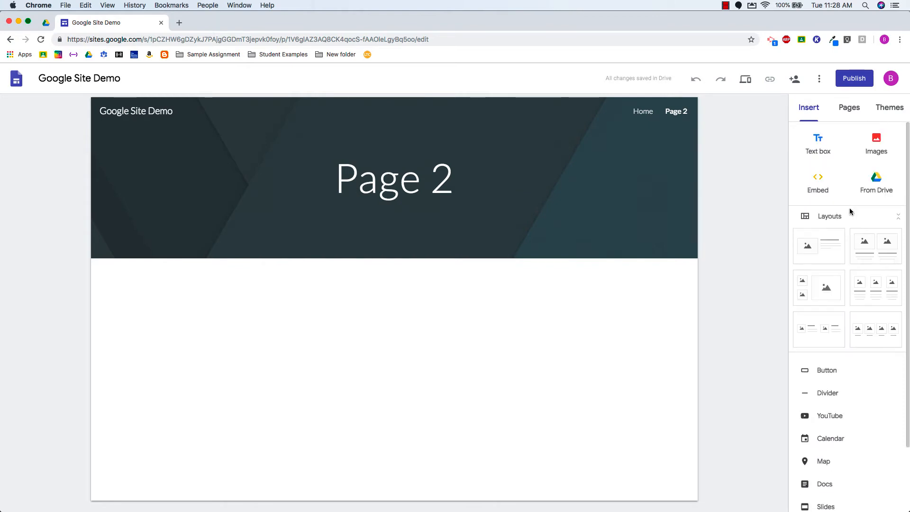
pyautogui.click(879, 184)
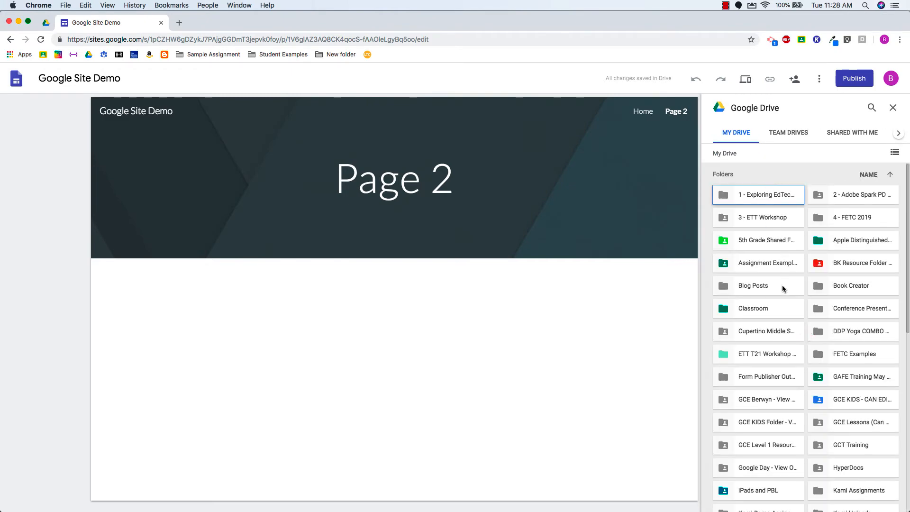
pyautogui.scroll(-15, 783, 287)
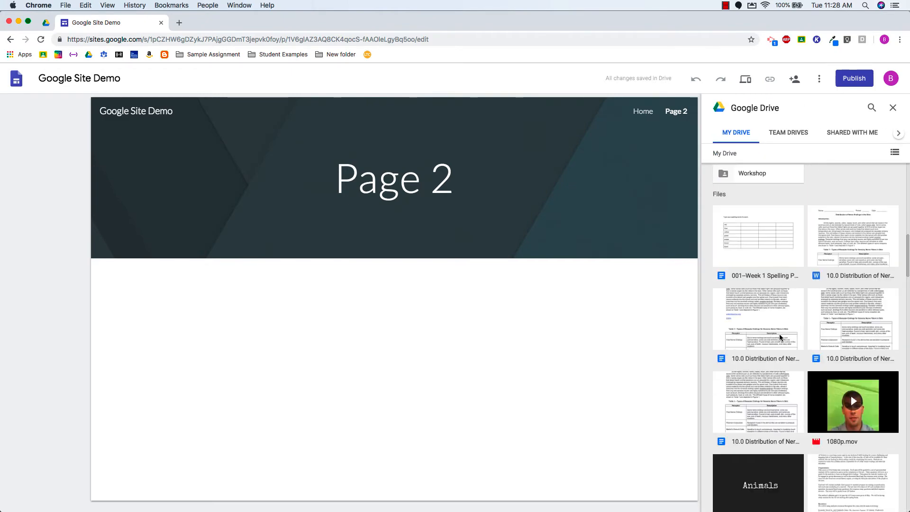
pyautogui.scroll(-5, 778, 329)
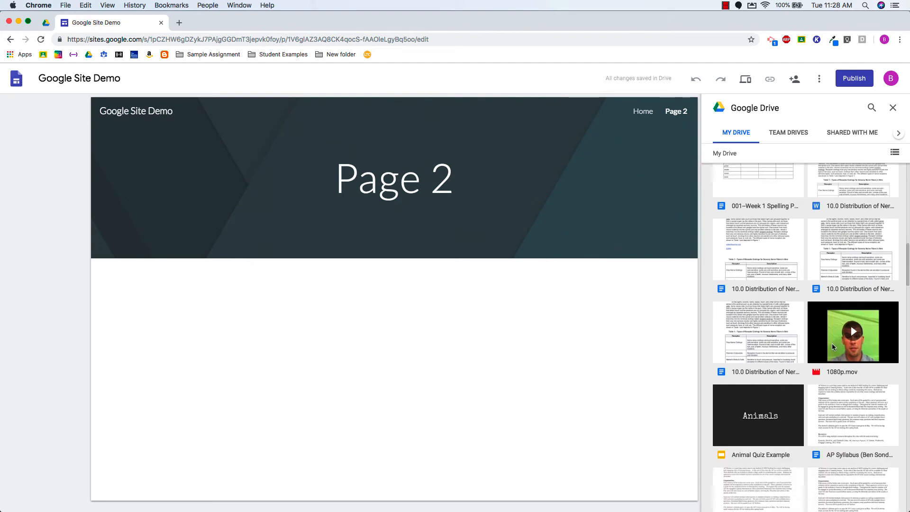
pyautogui.scroll(3, 770, 353)
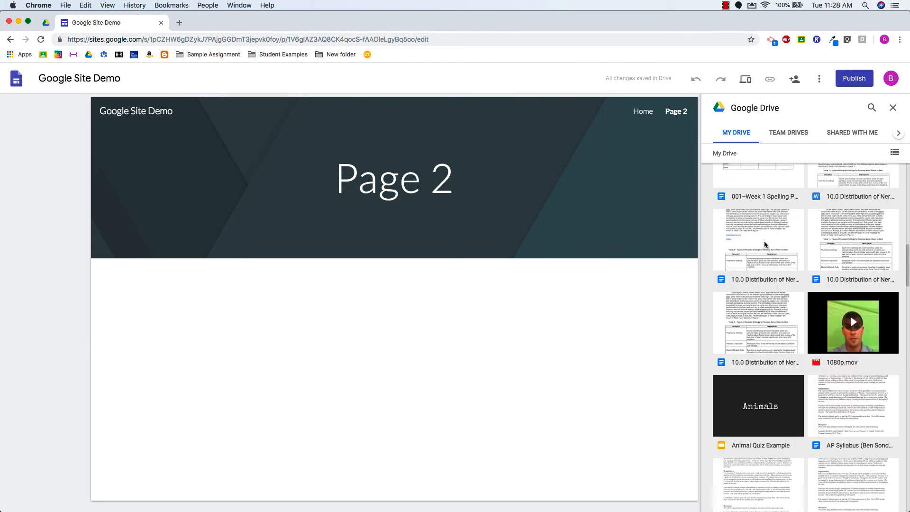
pyautogui.click(769, 253)
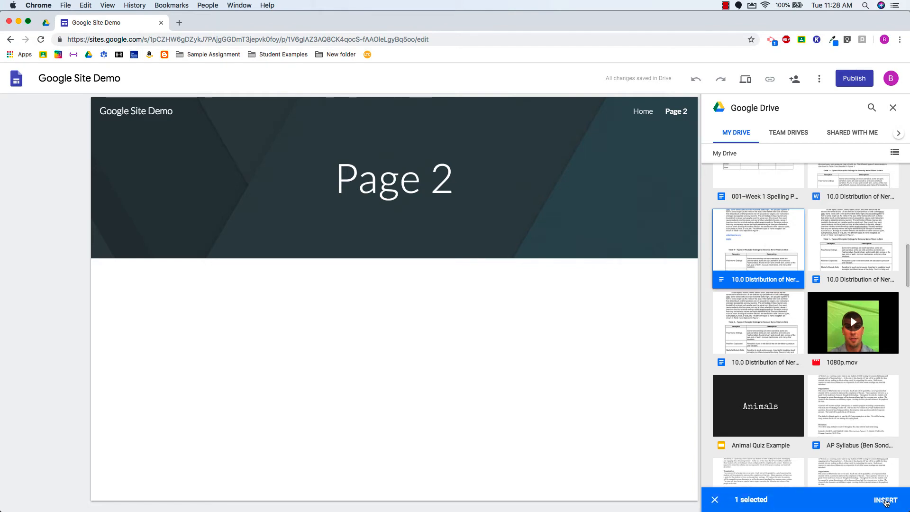
pyautogui.click(885, 500)
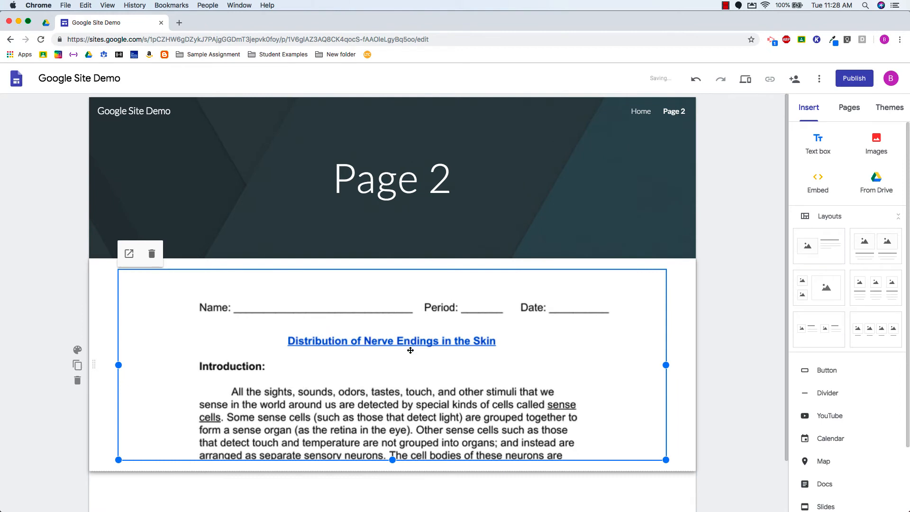
# - Extend the embedded document frame downward on Page 2 to show more of its content, including Table 1
pyautogui.scroll(-2, 403, 360)
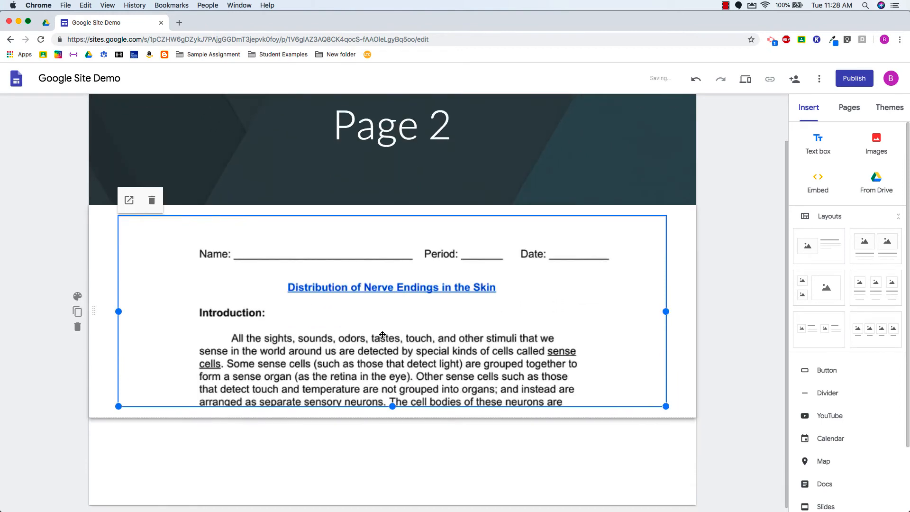
pyautogui.scroll(-1, 383, 335)
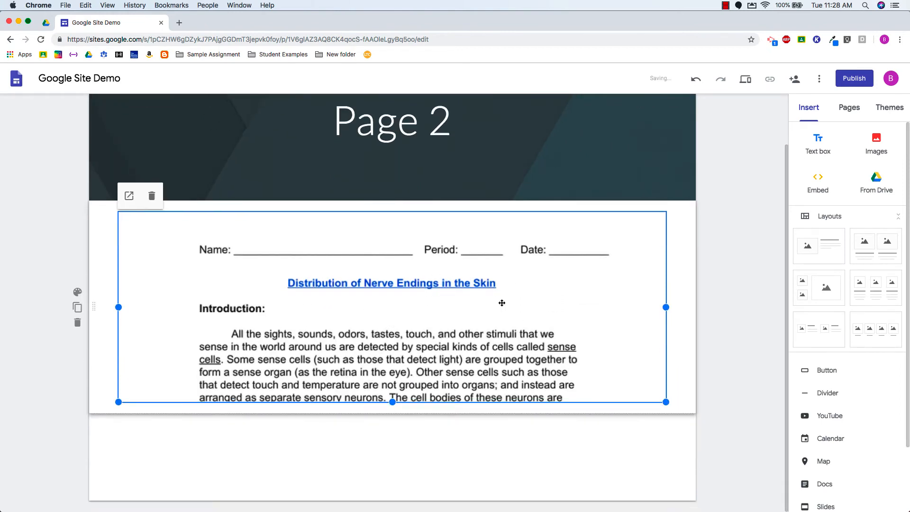
pyautogui.moveTo(393, 402); pyautogui.dragTo(394, 511)
pyautogui.scroll(-5, 391, 384)
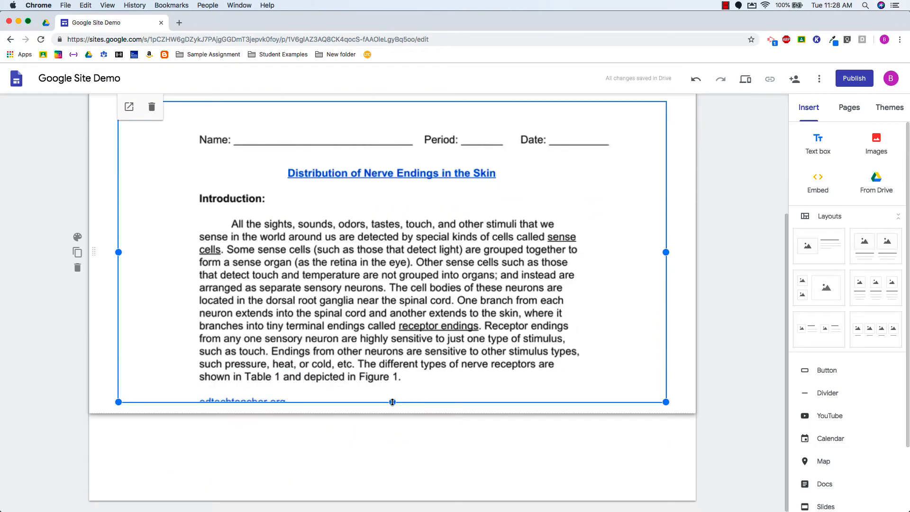
pyautogui.moveTo(392, 402); pyautogui.dragTo(389, 468)
pyautogui.moveTo(393, 401); pyautogui.dragTo(394, 483)
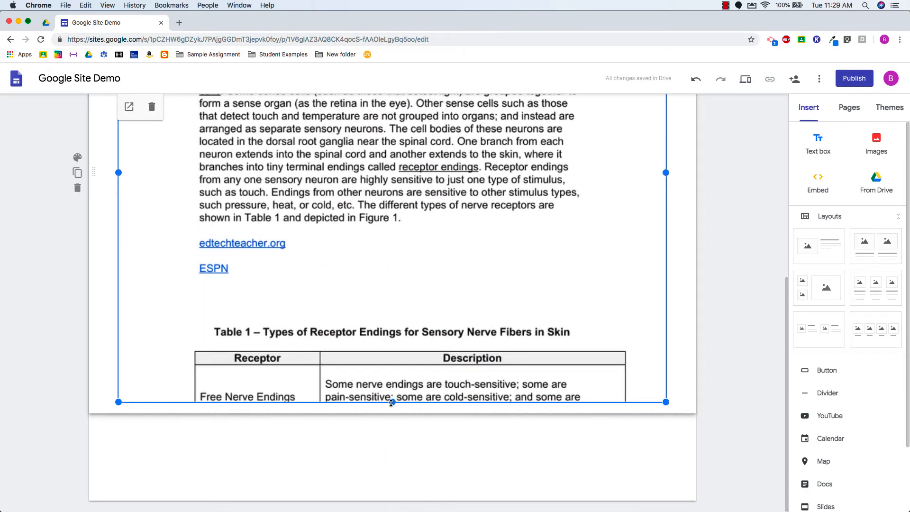
pyautogui.moveTo(391, 402); pyautogui.dragTo(394, 469)
pyautogui.scroll(10, 458, 324)
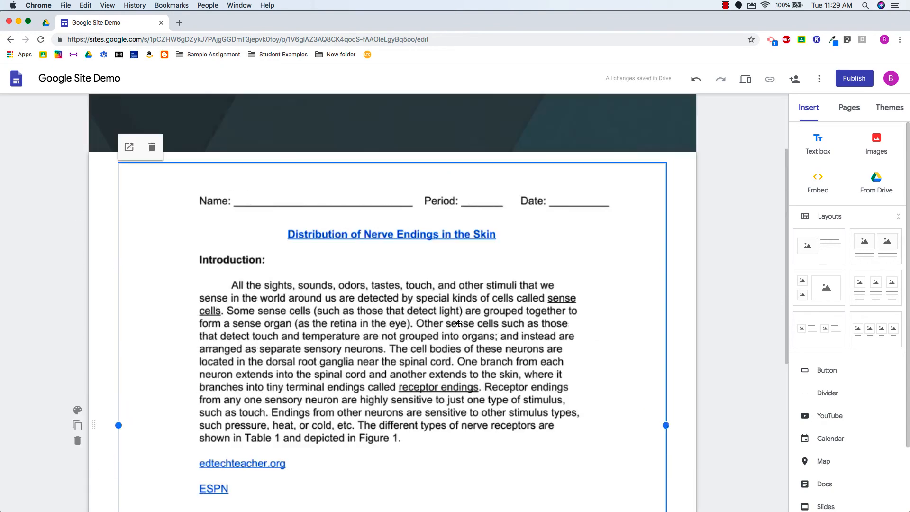
pyautogui.scroll(3, 458, 324)
pyautogui.scroll(-1, 456, 321)
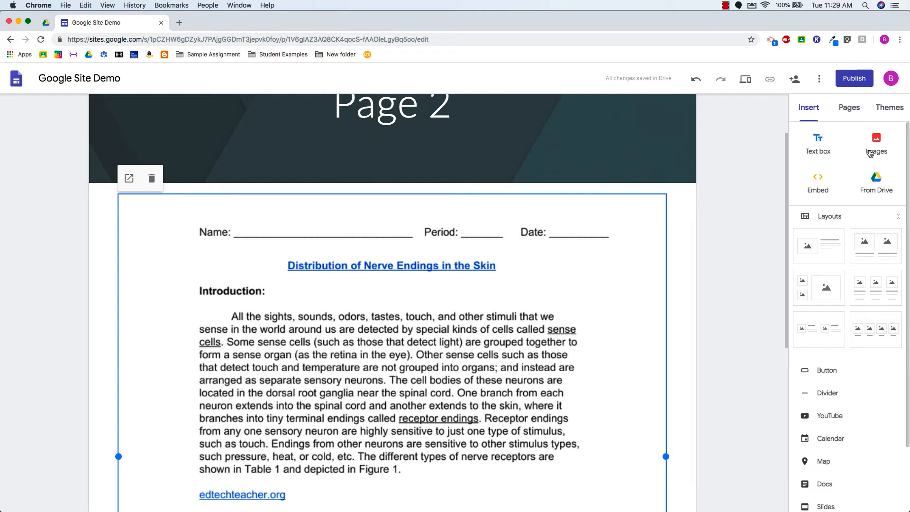
# - Add another new page named "Page 3" to the site
pyautogui.click(848, 112)
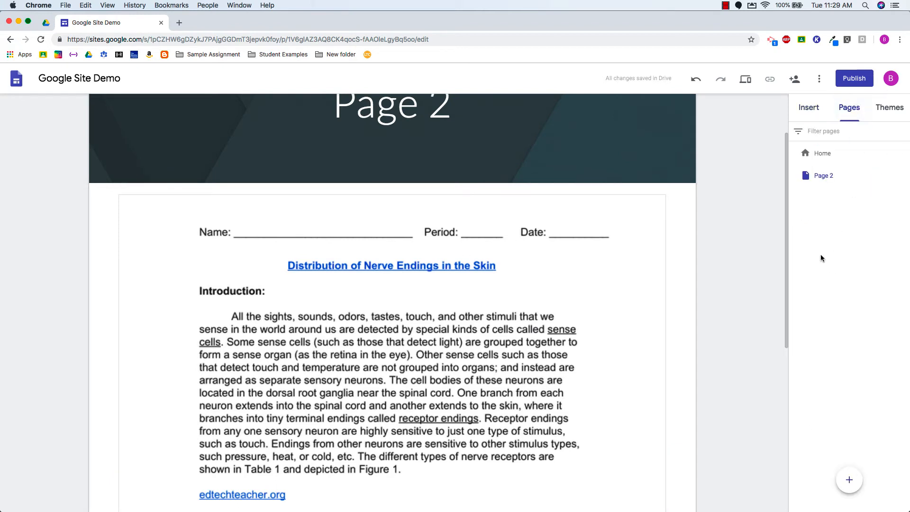
pyautogui.click(850, 482)
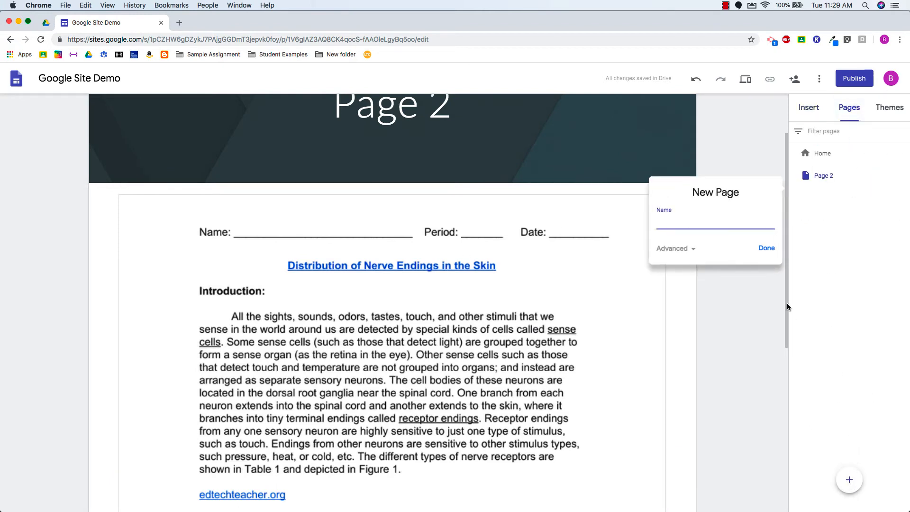
pyautogui.write('Page 3')
pyautogui.click(766, 249)
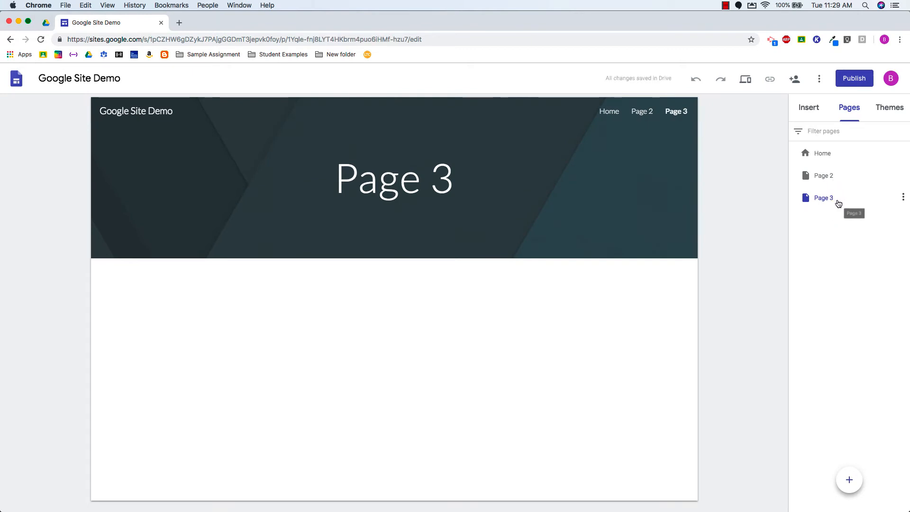
pyautogui.click(814, 110)
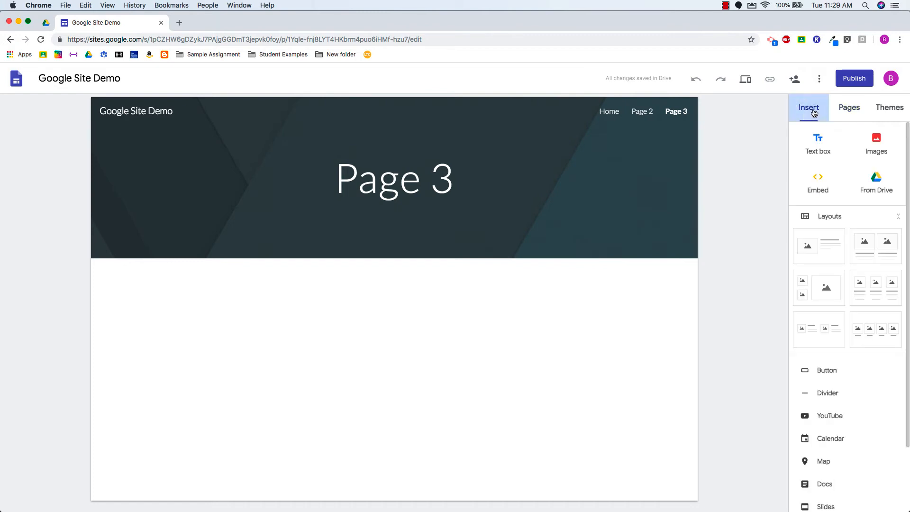
pyautogui.scroll(-2, 833, 338)
pyautogui.scroll(-3, 833, 338)
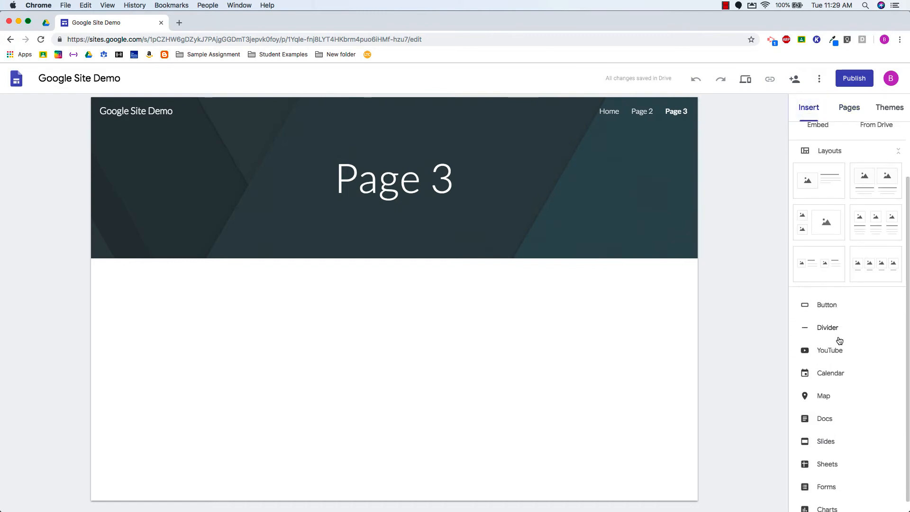
pyautogui.scroll(3, 847, 258)
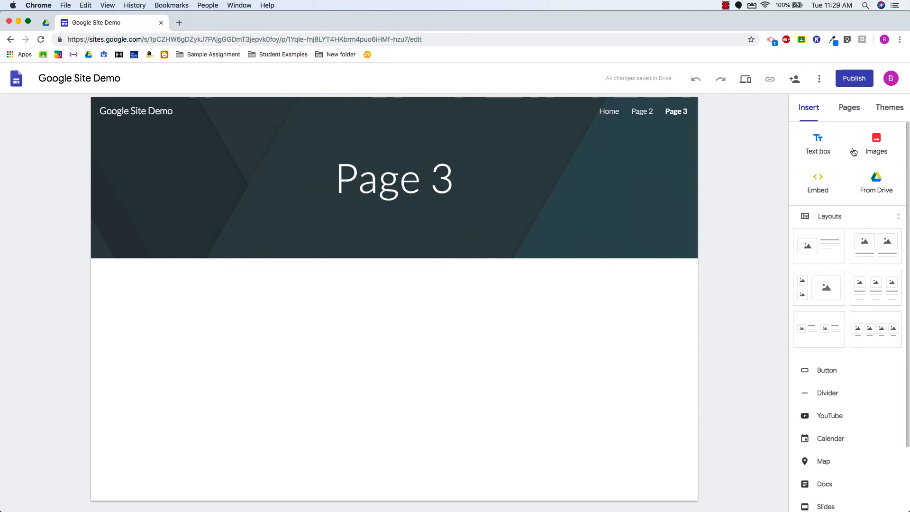
# - Examine the embed code option and the button's name and link settings, cancelling both without adding anything to Page 3
pyautogui.click(817, 188)
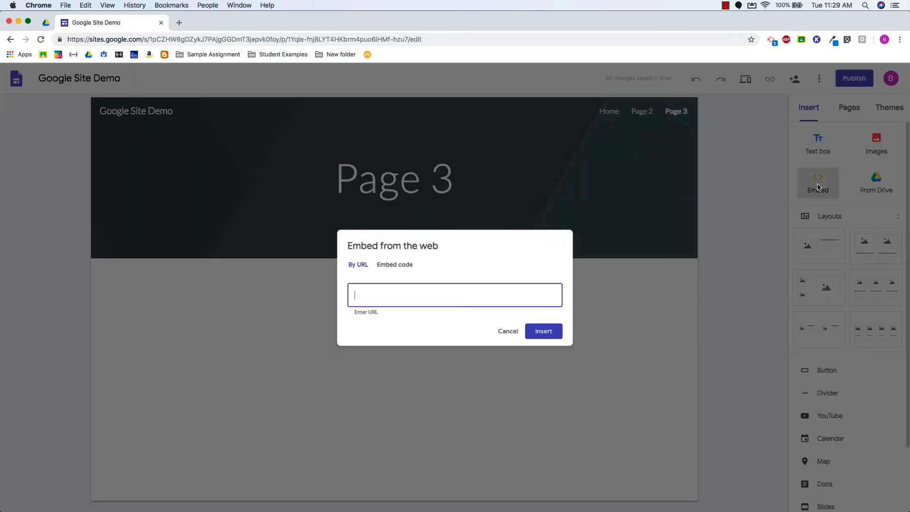
pyautogui.click(389, 268)
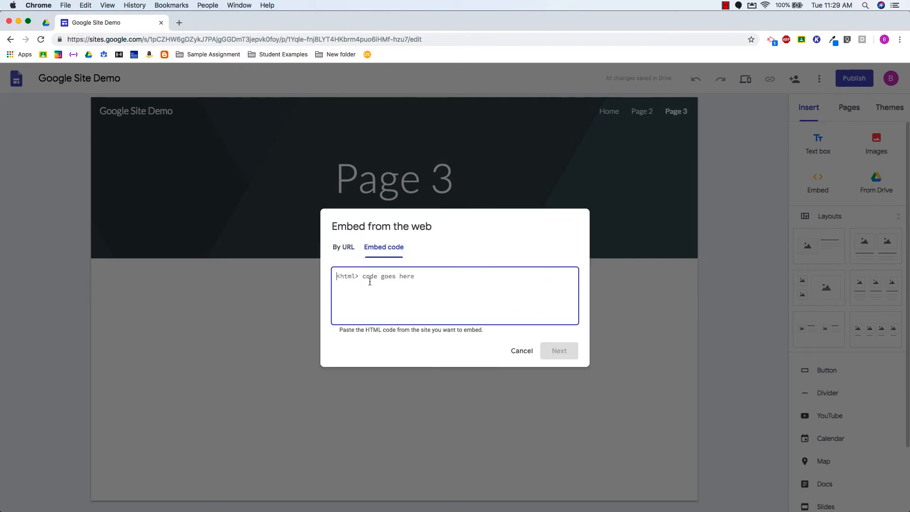
pyautogui.click(519, 355)
pyautogui.scroll(-3, 875, 345)
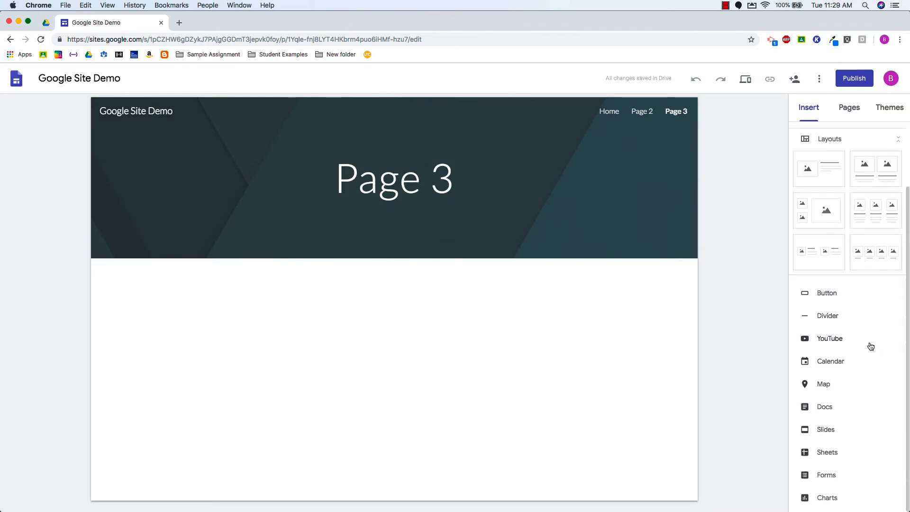
pyautogui.click(824, 297)
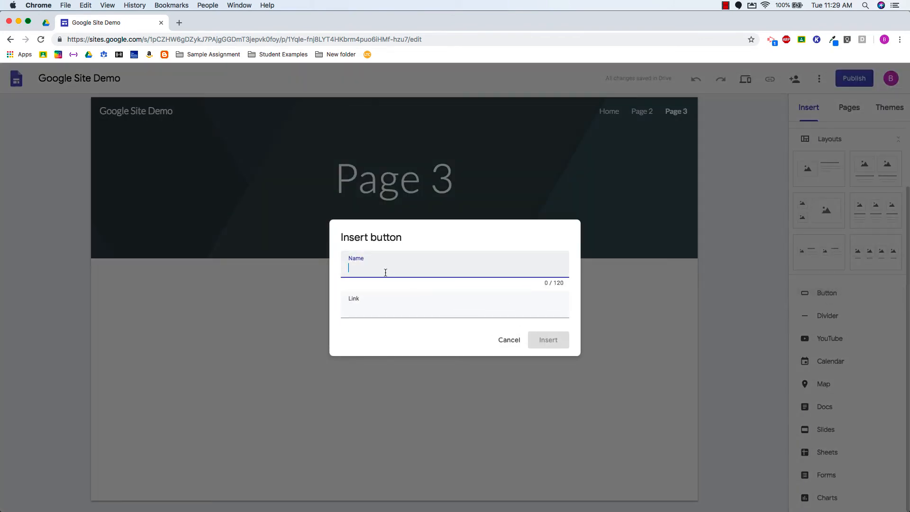
pyautogui.click(509, 340)
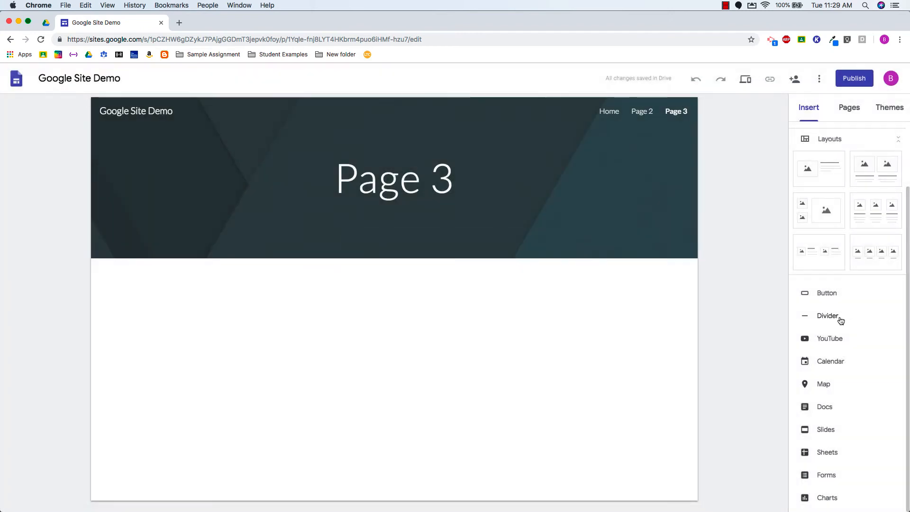
# - Insert a divider below the Page 3 header and delete it again
pyautogui.click(825, 318)
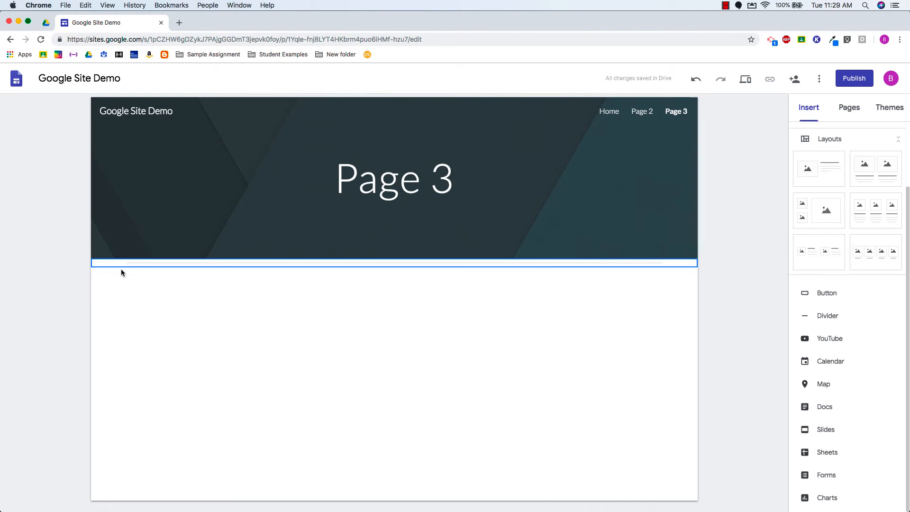
pyautogui.click(79, 265)
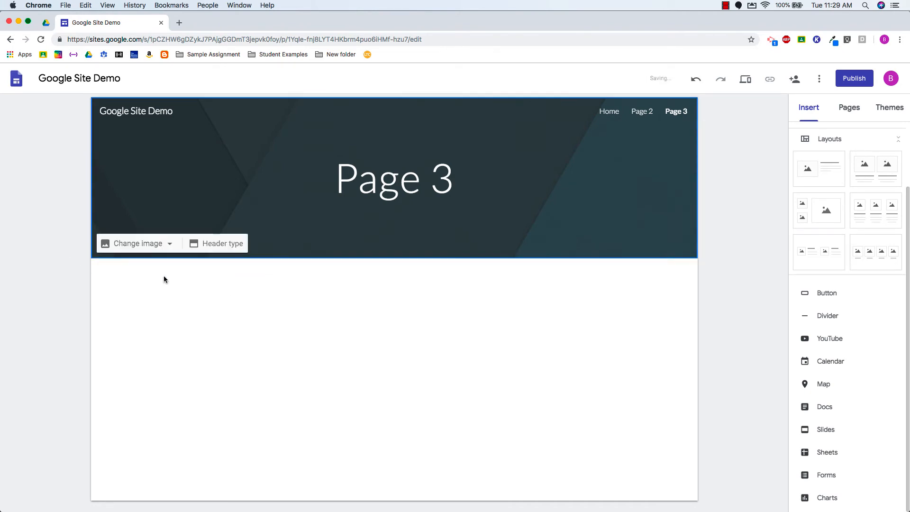
# - Insert the "2017-18" calendar into Page 3 and remove it again
pyautogui.click(830, 361)
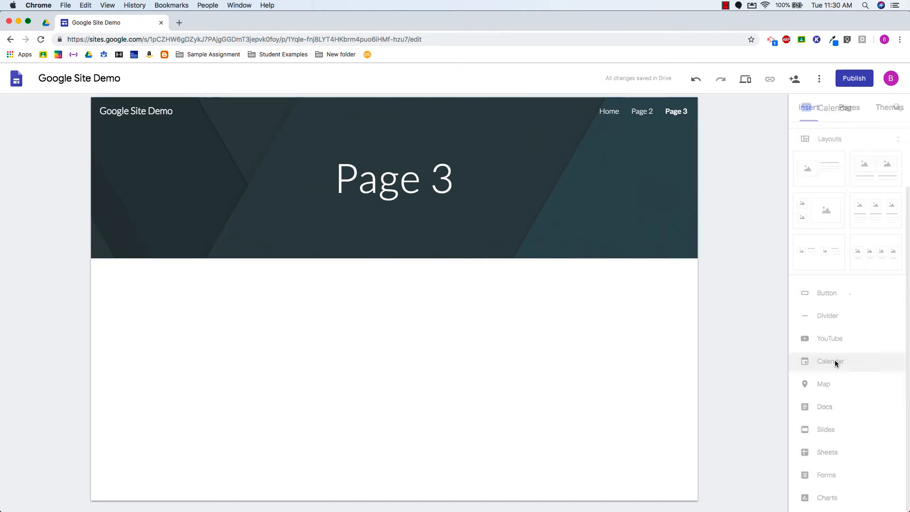
pyautogui.scroll(-6, 781, 359)
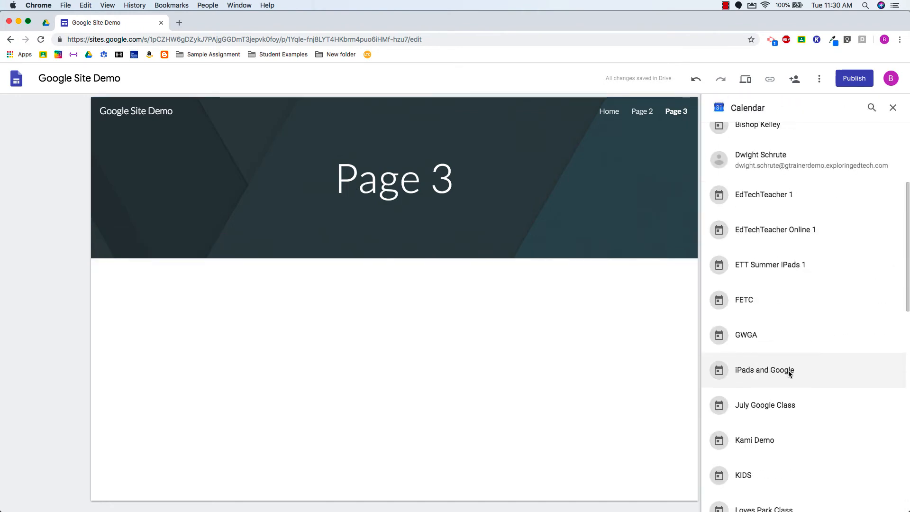
pyautogui.scroll(6, 786, 414)
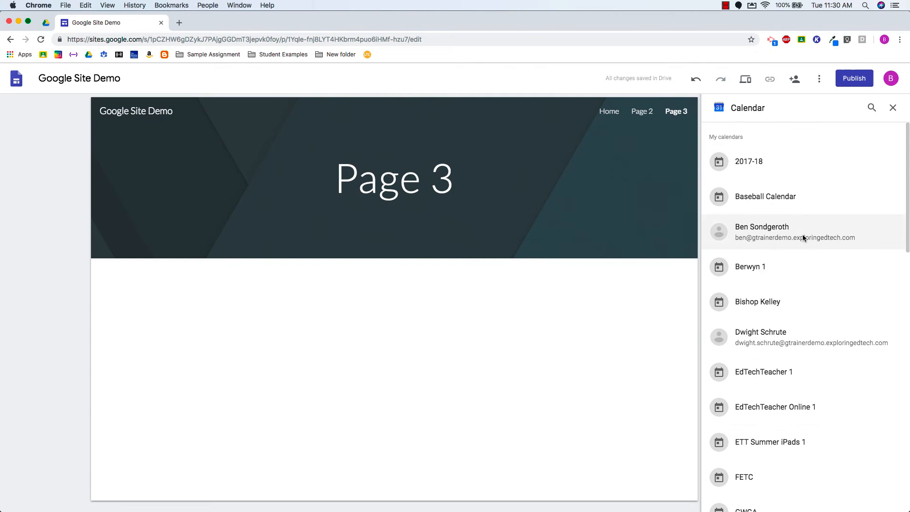
pyautogui.click(780, 164)
pyautogui.click(885, 500)
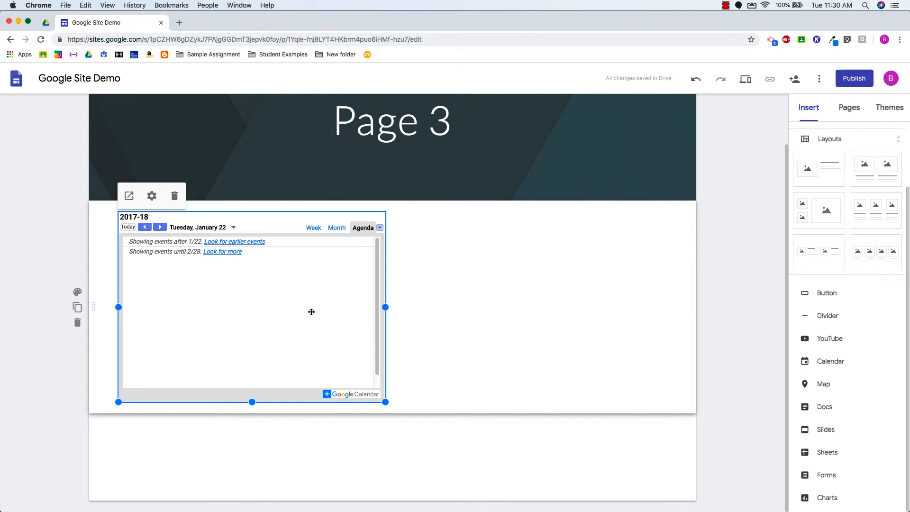
pyautogui.click(175, 198)
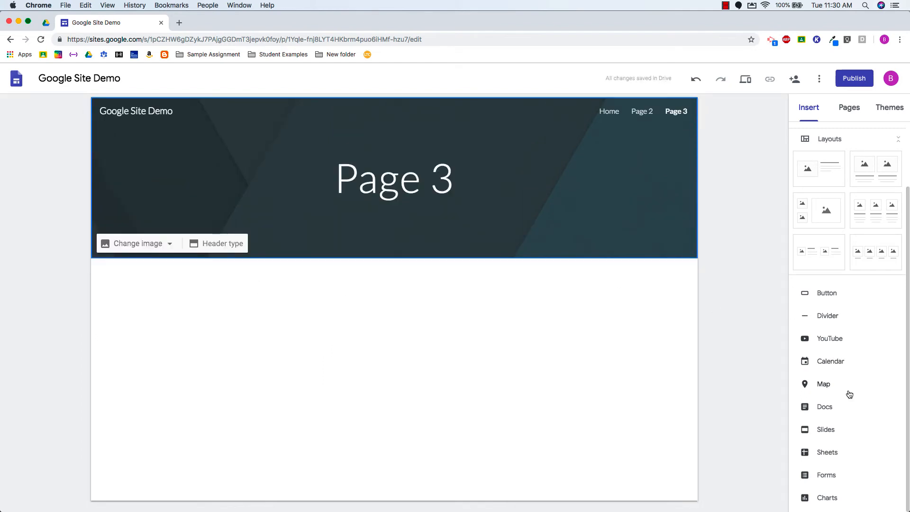
# - Insert the "NCSS" map from My Maps into Page 3 and remove it again
pyautogui.click(836, 384)
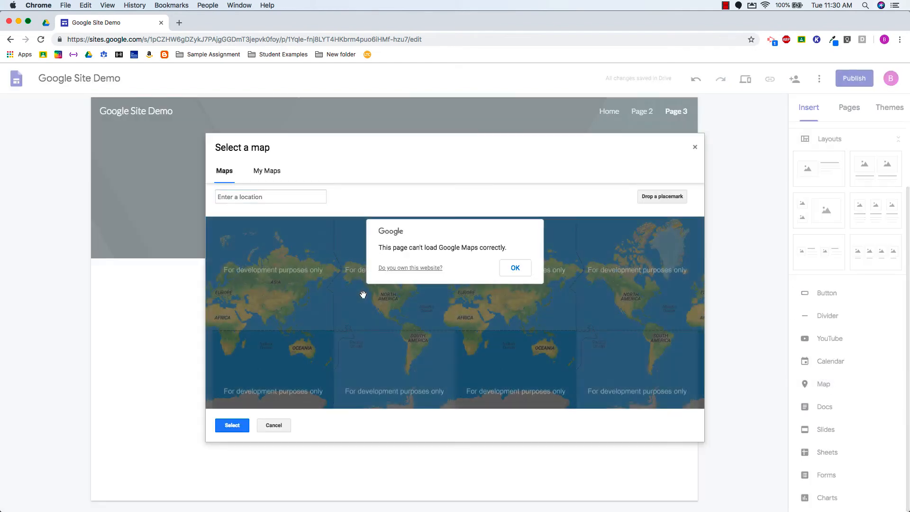
pyautogui.click(256, 198)
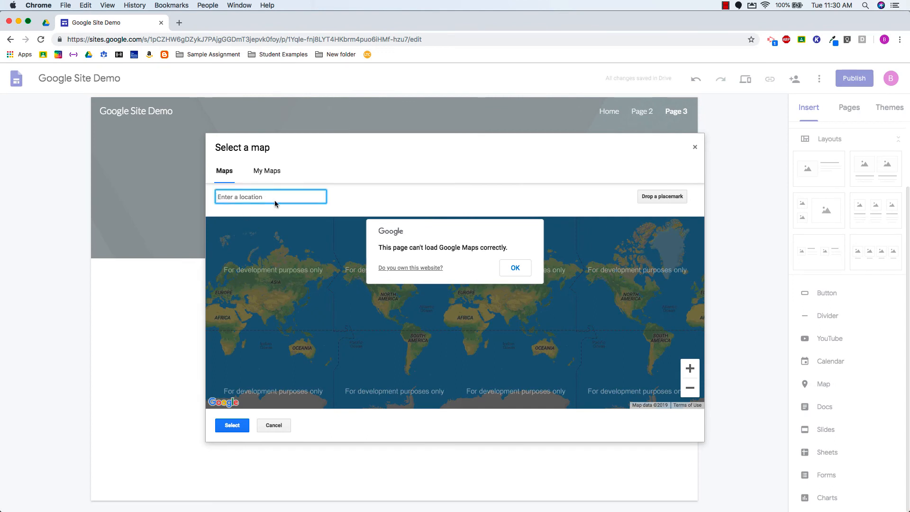
pyautogui.click(267, 171)
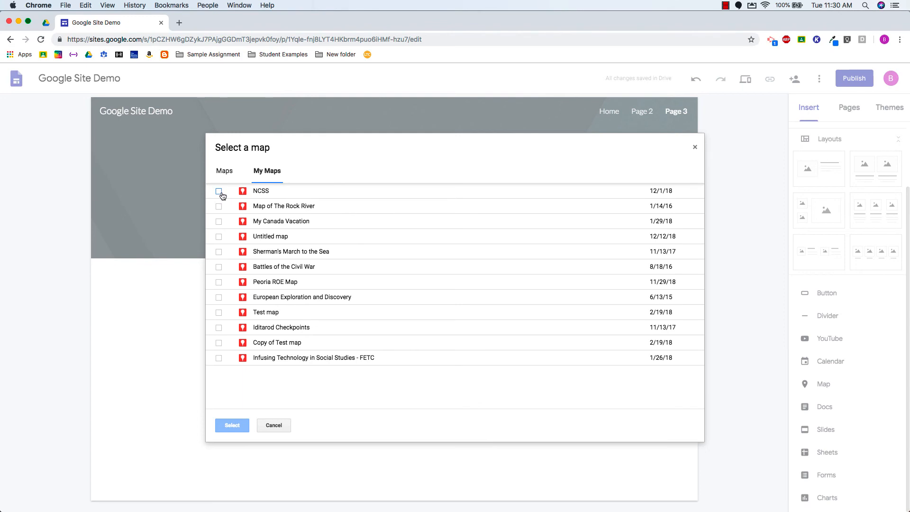
pyautogui.click(219, 191)
pyautogui.click(232, 426)
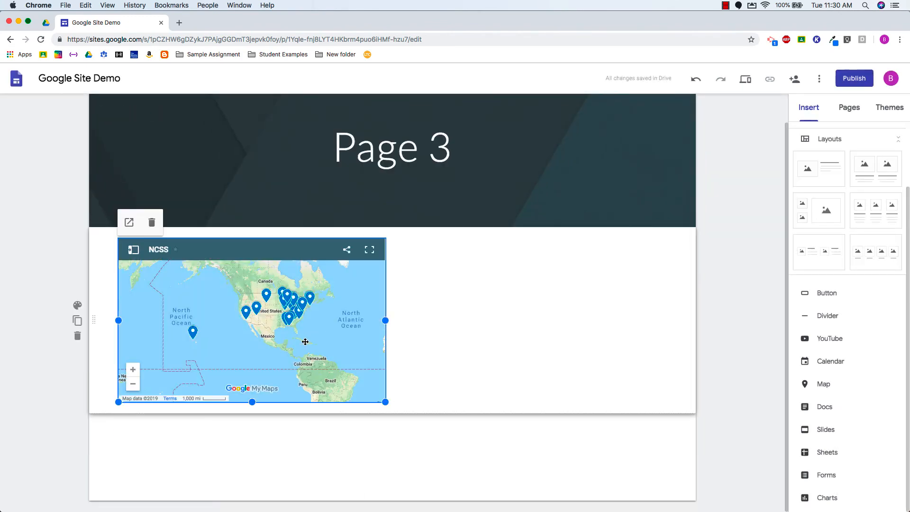
pyautogui.click(158, 222)
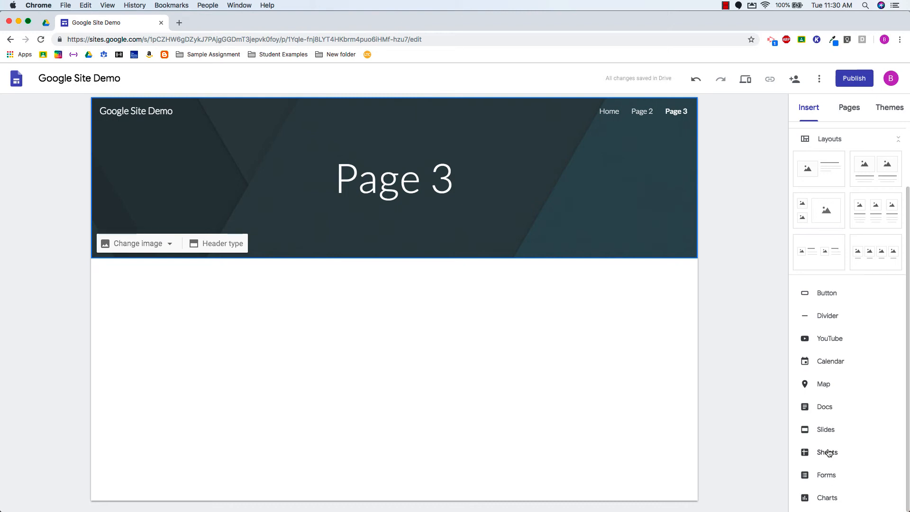
# - Add a subpage named "Page 2.1" under Page 2 and check the Page 2 entry in the site navigation
pyautogui.scroll(3, 841, 460)
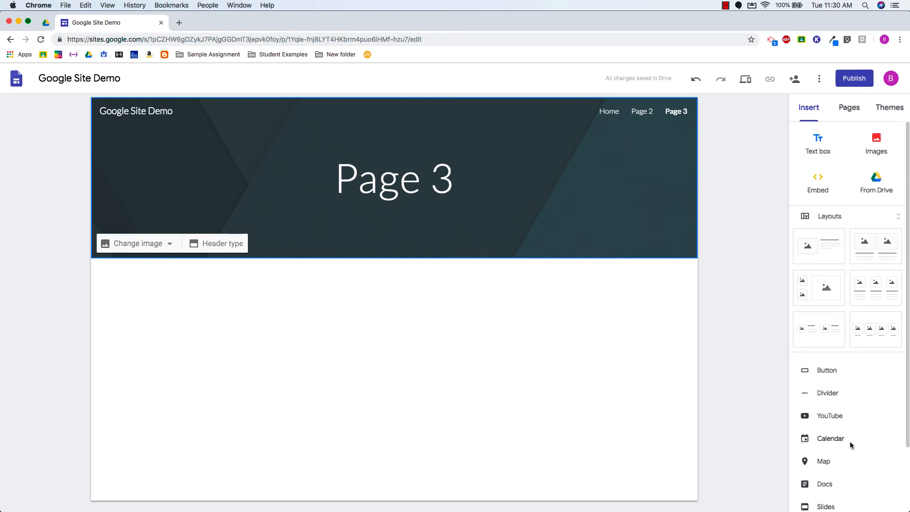
pyautogui.click(851, 111)
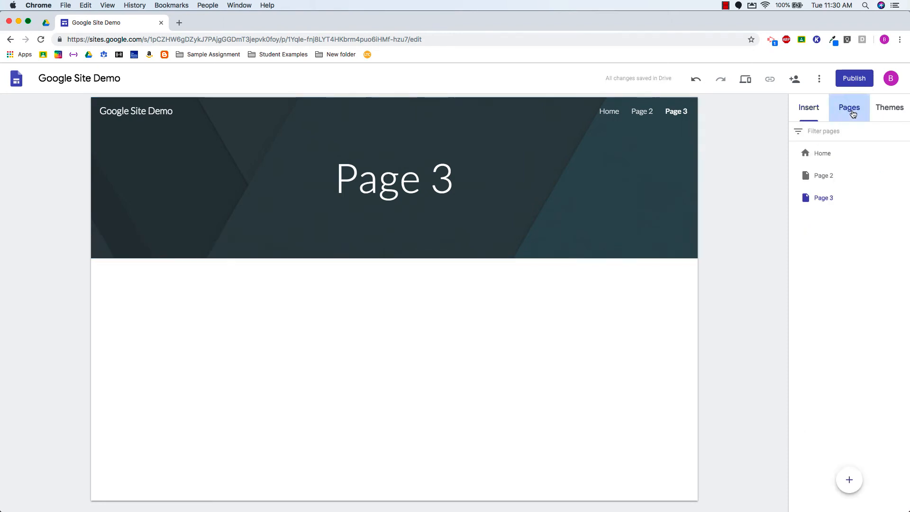
pyautogui.click(902, 197)
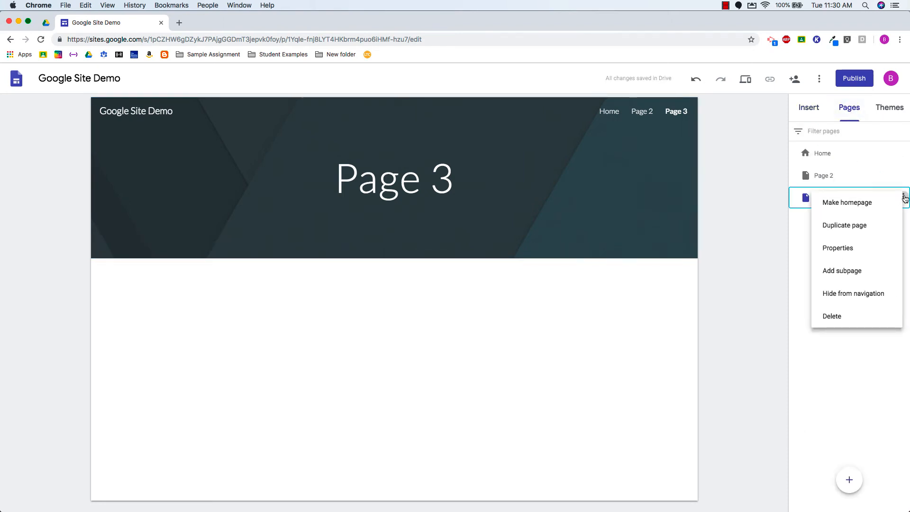
pyautogui.click(848, 183)
pyautogui.click(821, 177)
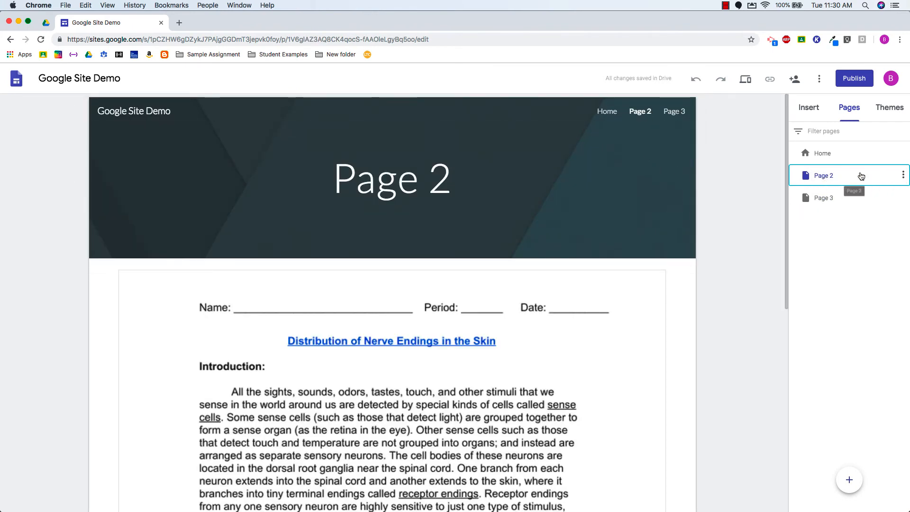
pyautogui.click(903, 175)
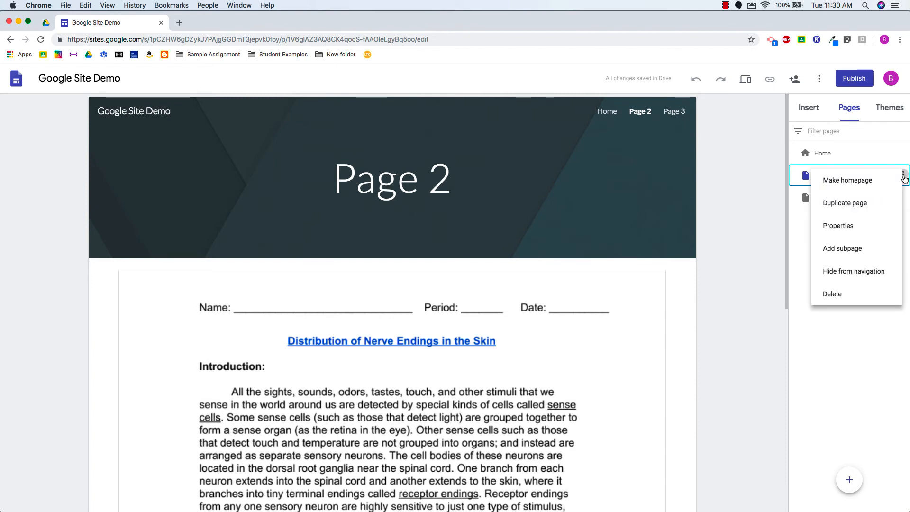
pyautogui.click(856, 250)
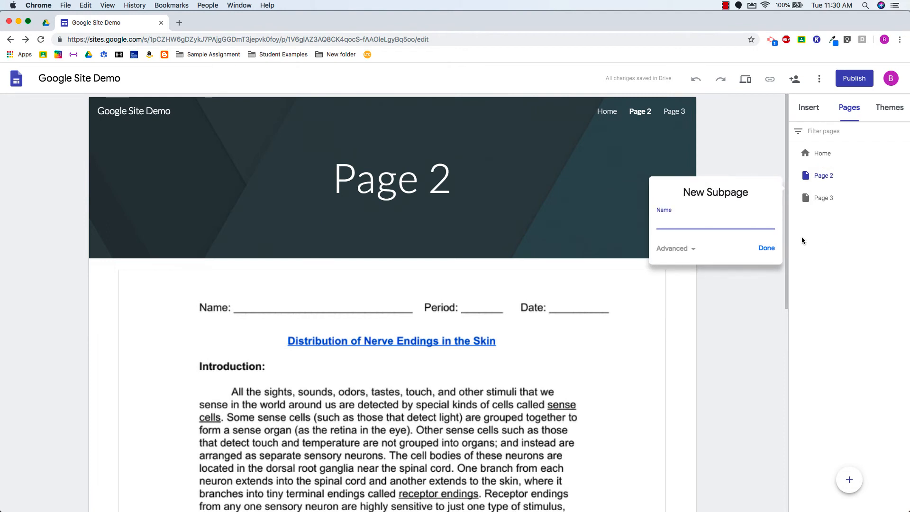
pyautogui.write('Page 2.1')
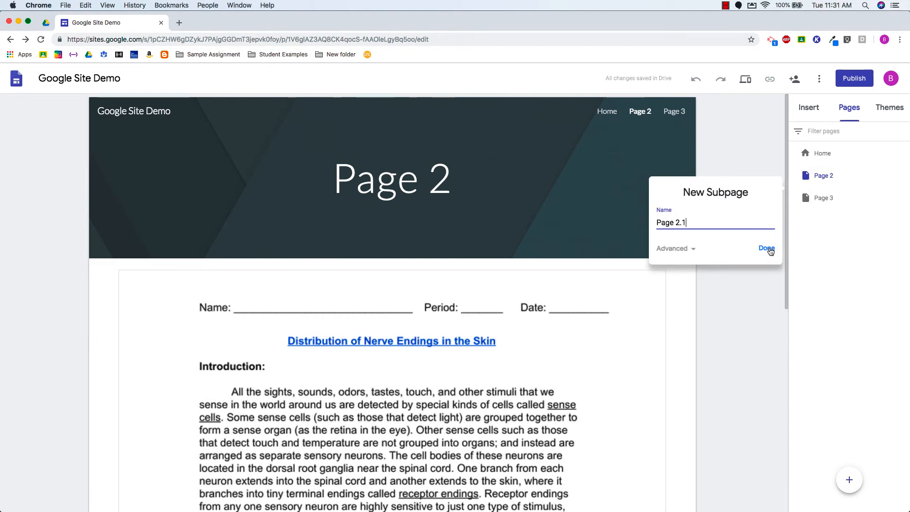
pyautogui.click(766, 248)
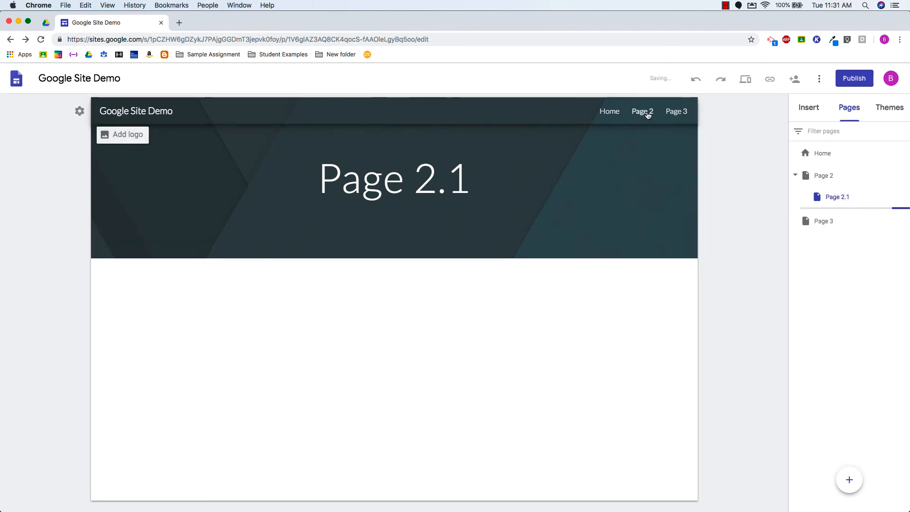
pyautogui.moveTo(641, 116)
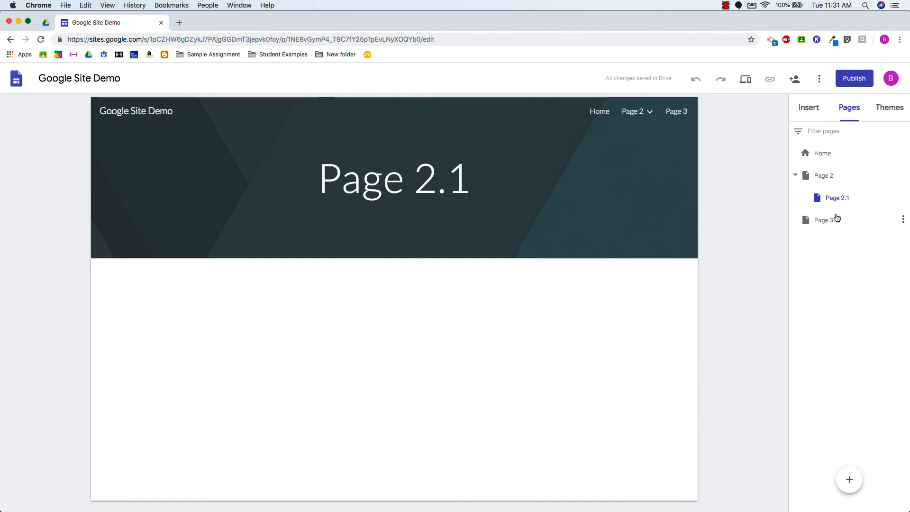
# - Nest Page 3 under Page 2 as a subpage and move it back to the top level of the page list
pyautogui.moveTo(846, 218); pyautogui.dragTo(820, 178)
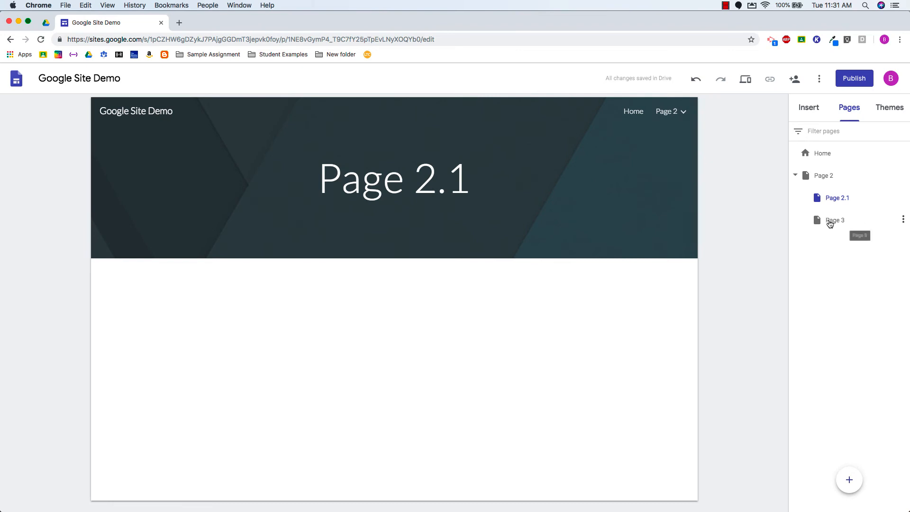
pyautogui.moveTo(832, 222); pyautogui.dragTo(804, 235)
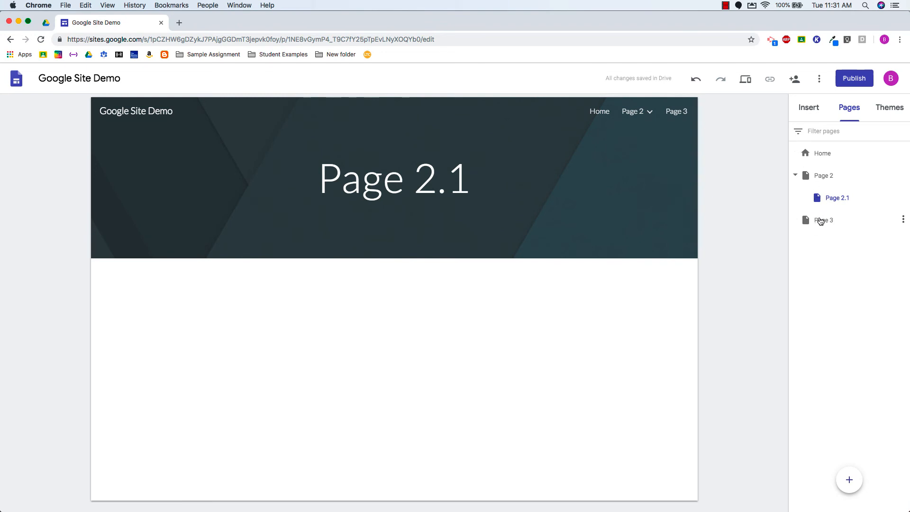
pyautogui.click(795, 174)
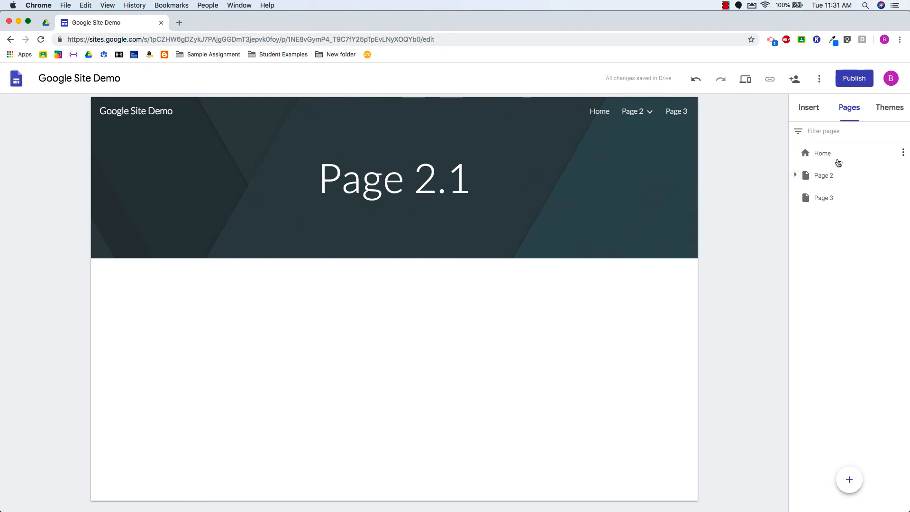
# - Review the site's sharing settings and the invitation field, closing them without inviting anyone
pyautogui.click(798, 83)
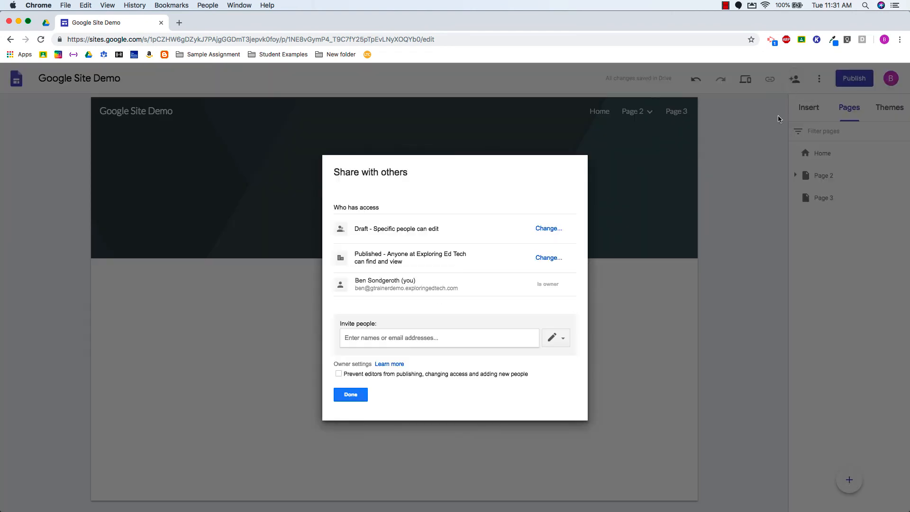
pyautogui.click(389, 338)
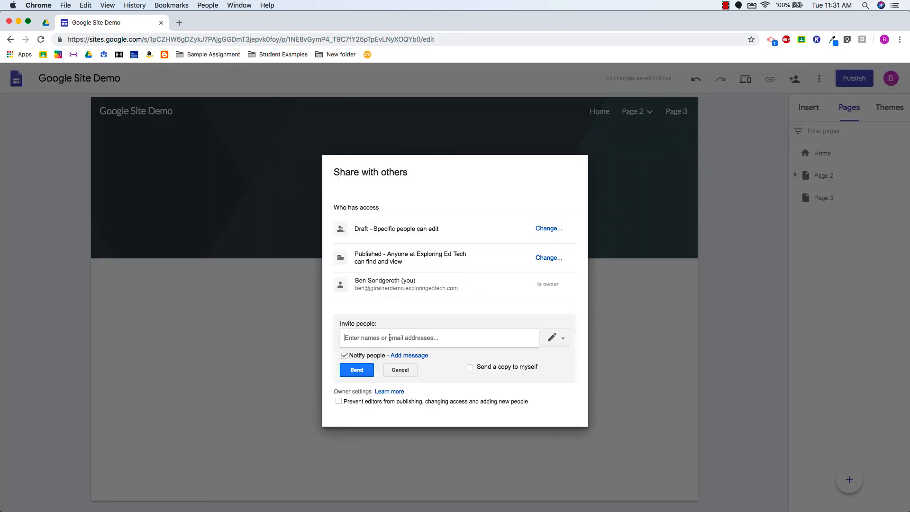
pyautogui.click(401, 370)
pyautogui.click(350, 393)
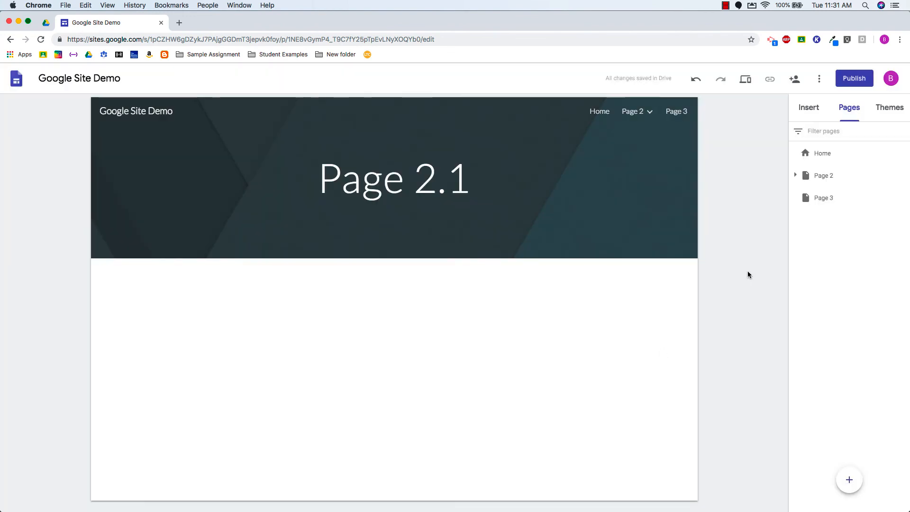
# - View the site's additional options, such as analytics and duplication, and return to the Home page
pyautogui.click(818, 79)
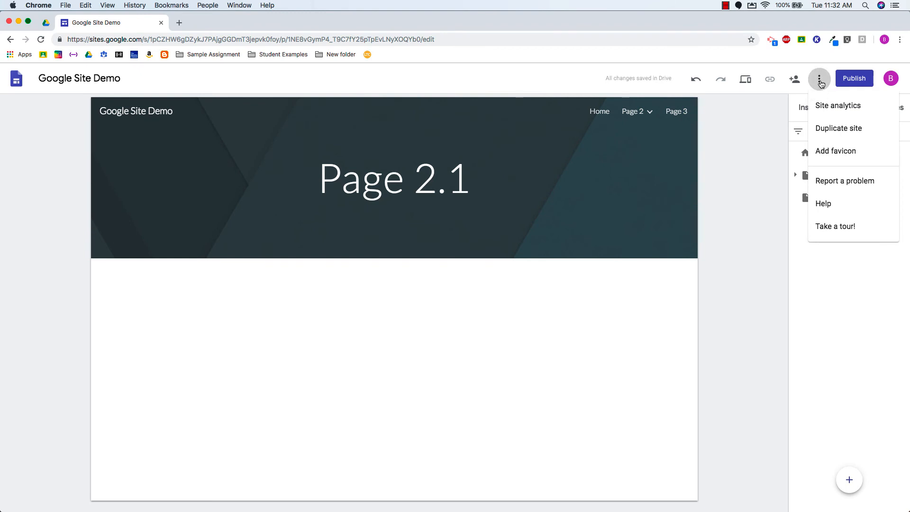
pyautogui.click(821, 84)
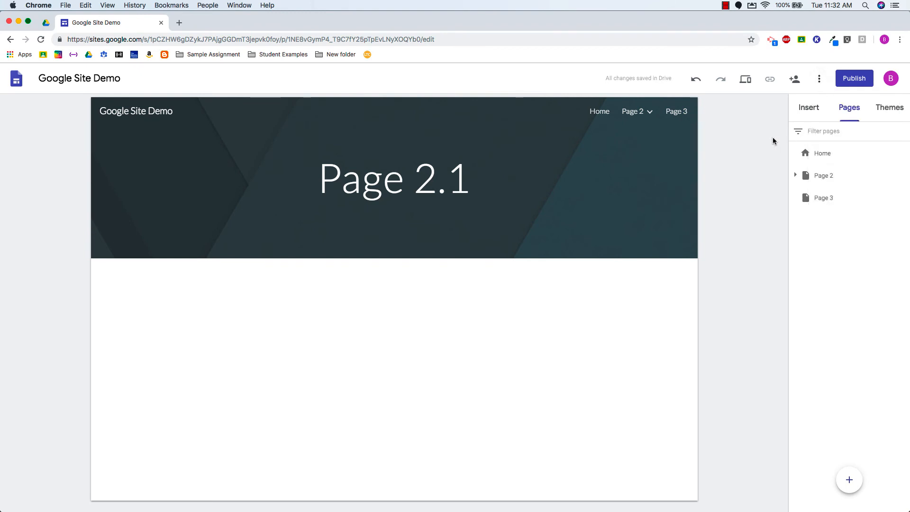
pyautogui.click(594, 114)
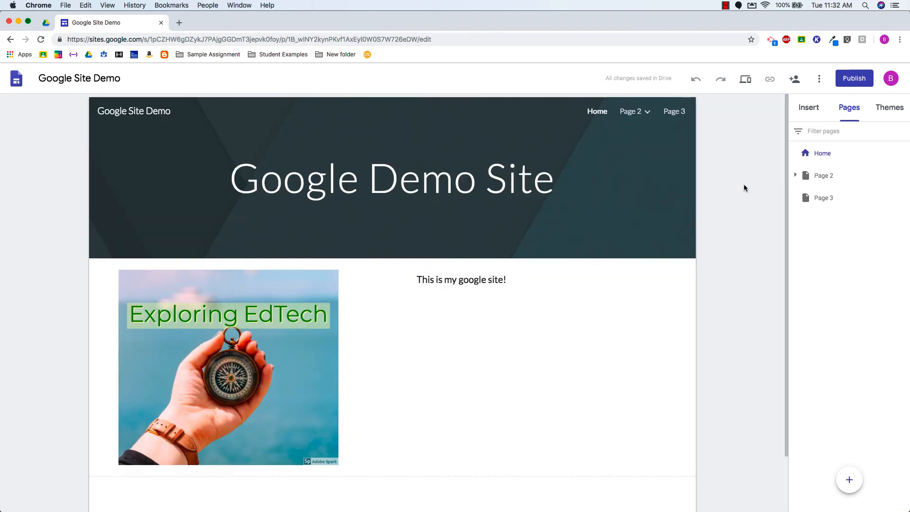
# - Start publishing the site, check the base address and enter "googledemosite" as the web address
pyautogui.click(863, 81)
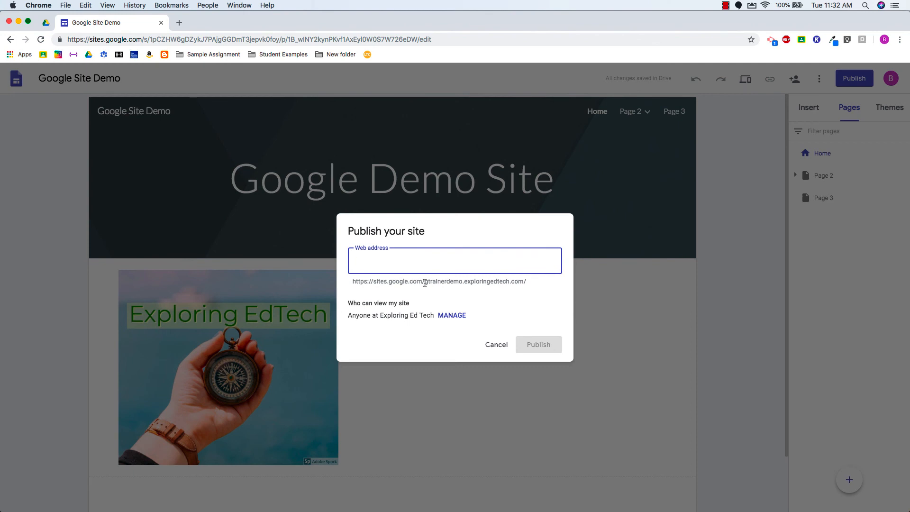
pyautogui.moveTo(424, 283); pyautogui.dragTo(517, 283)
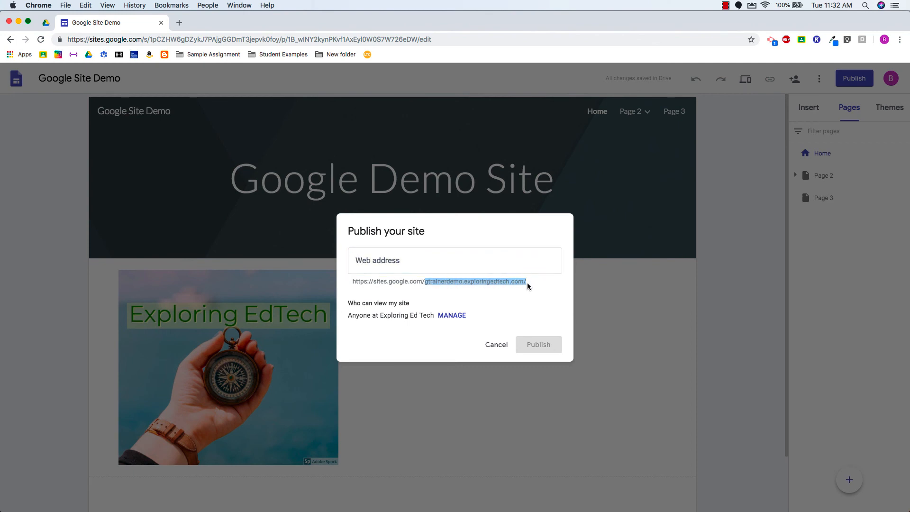
pyautogui.click(531, 282)
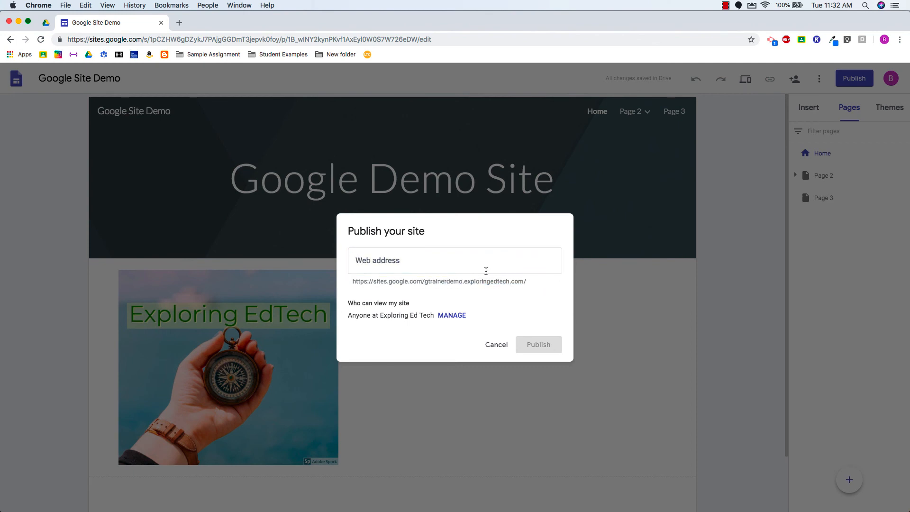
pyautogui.click(483, 266)
pyautogui.write('goog')
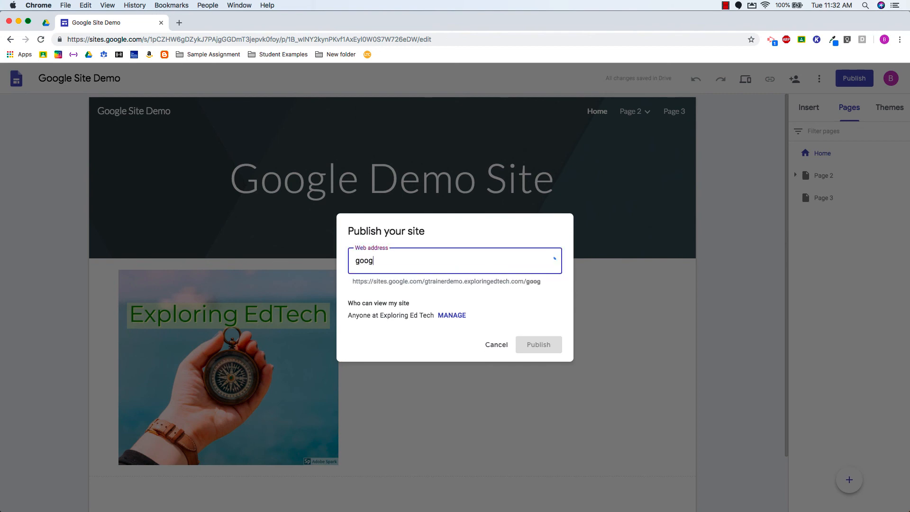
pyautogui.write('ledemosite')
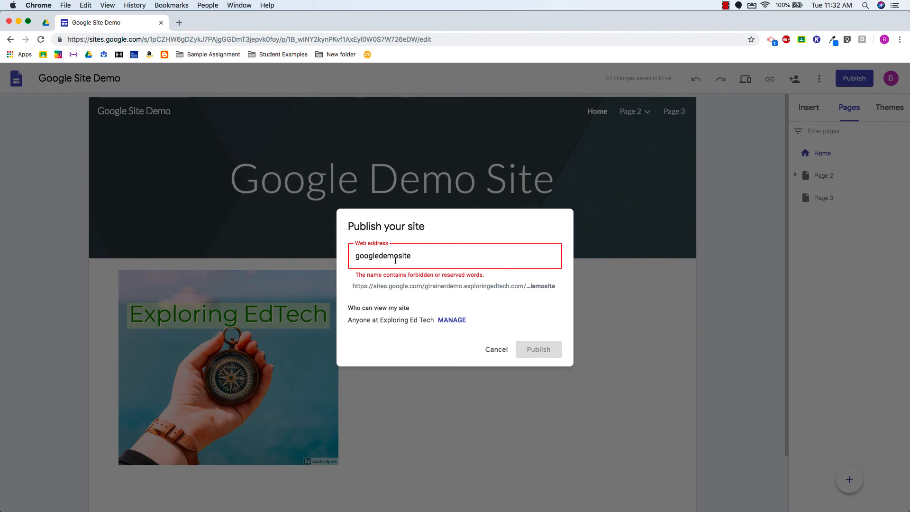
# - Shorten the site's web address to "demosite"
pyautogui.press('BackSpace')
pyautogui.press('BackSpace')
pyautogui.press('BackSpace')
pyautogui.press('BackSpace')
pyautogui.press('BackSpace')
pyautogui.press('BackSpace')
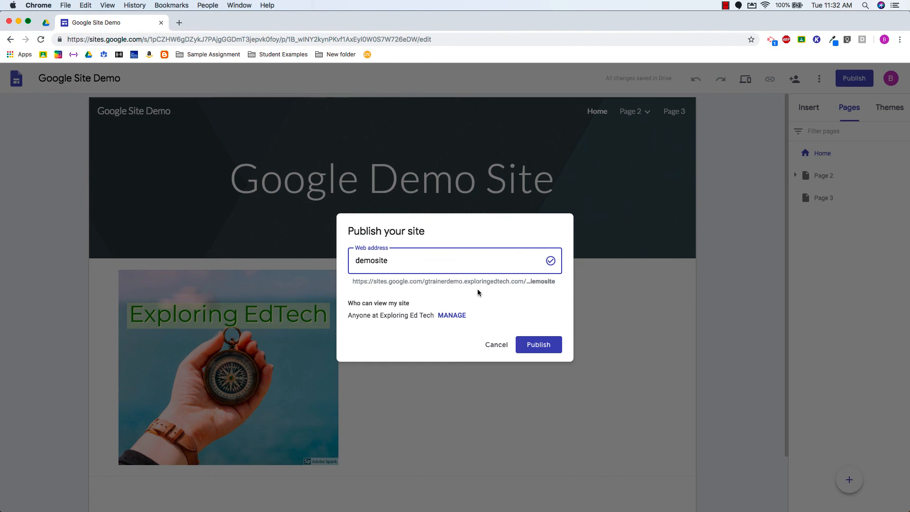
# - Review the full publishing address and the setting for who can view the site
pyautogui.moveTo(376, 282); pyautogui.dragTo(552, 281)
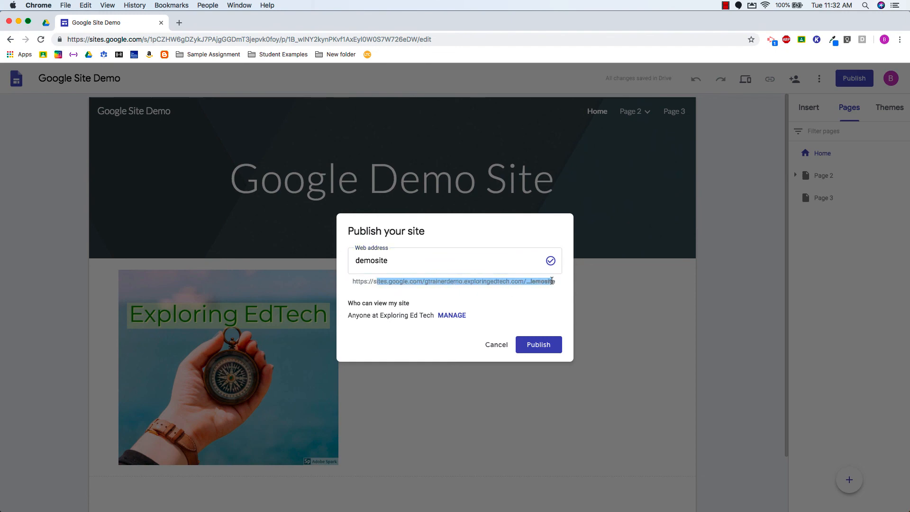
pyautogui.click(550, 282)
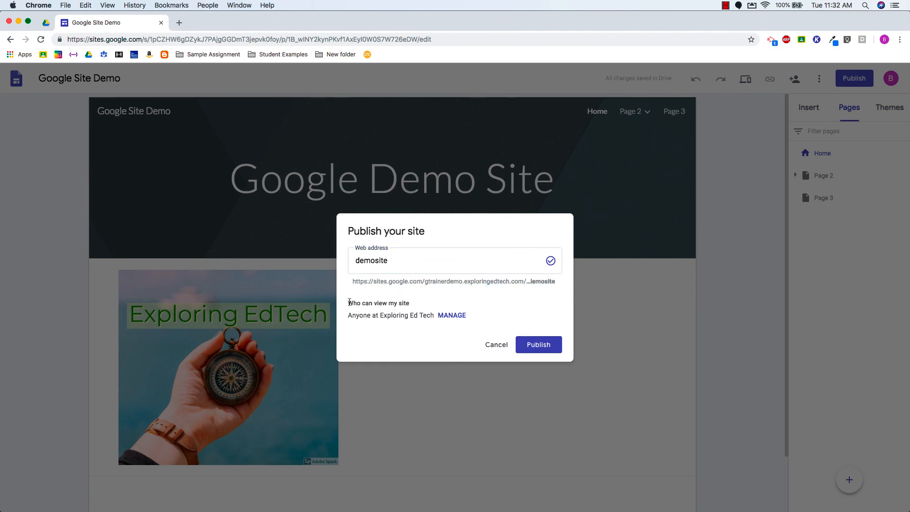
pyautogui.moveTo(349, 302); pyautogui.dragTo(430, 314)
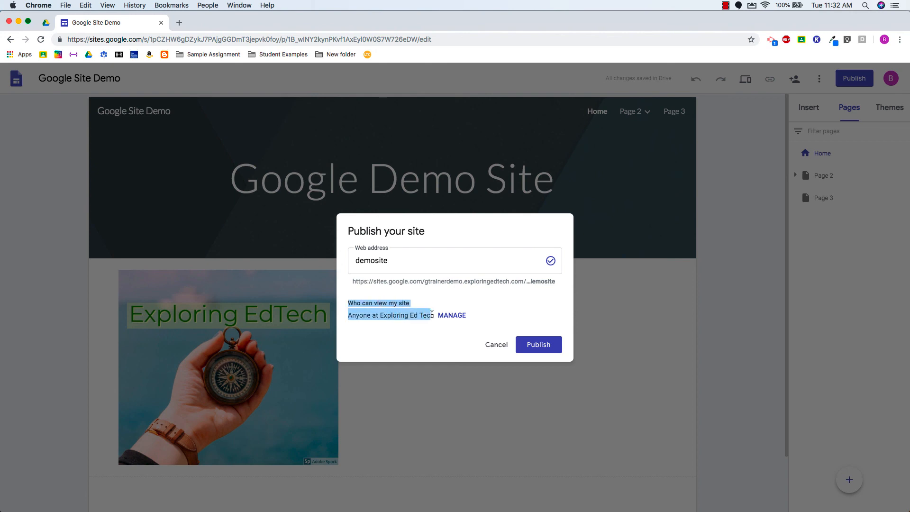
pyautogui.click(400, 315)
pyautogui.moveTo(351, 317); pyautogui.dragTo(426, 315)
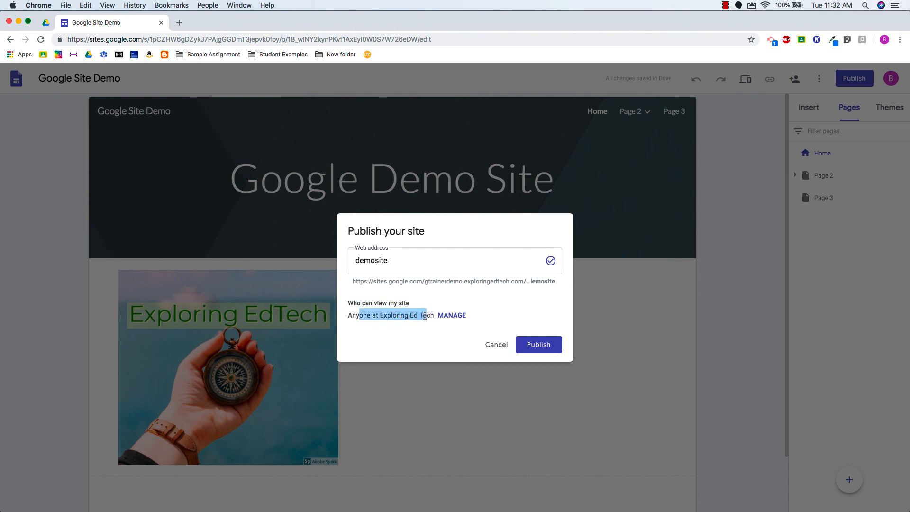
pyautogui.click(425, 316)
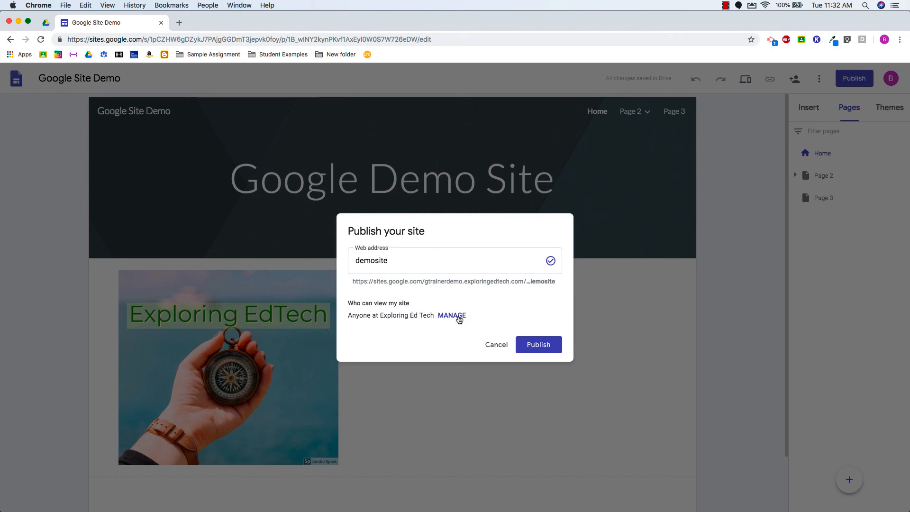
# - Set the published version so that anyone can find and view it, and publish the site
pyautogui.click(455, 316)
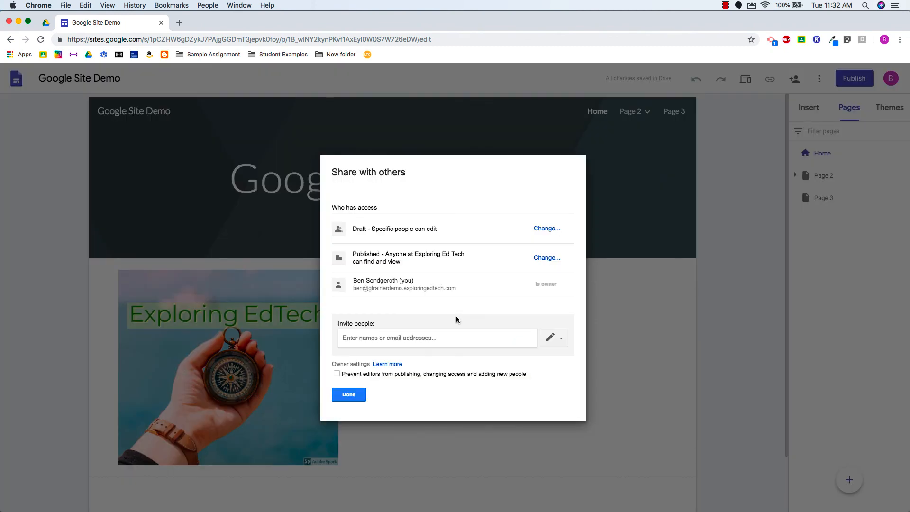
pyautogui.click(546, 259)
pyautogui.click(416, 259)
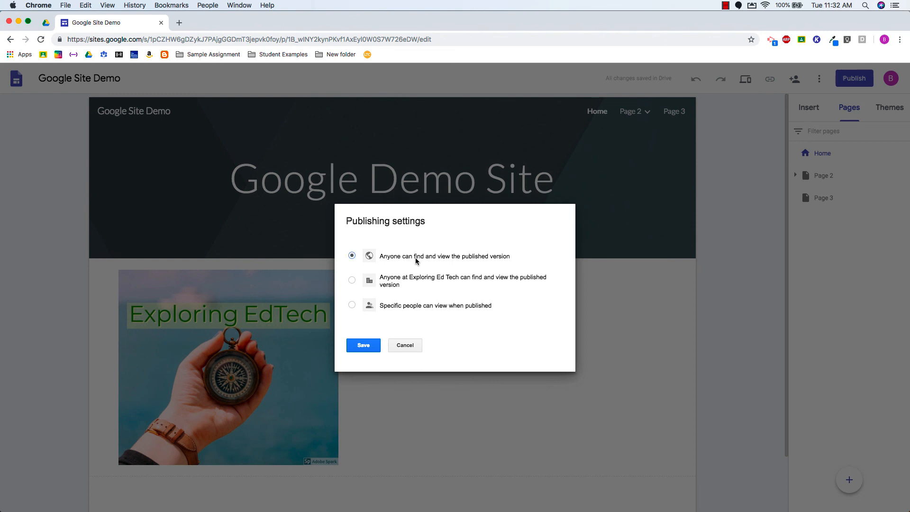
pyautogui.click(363, 346)
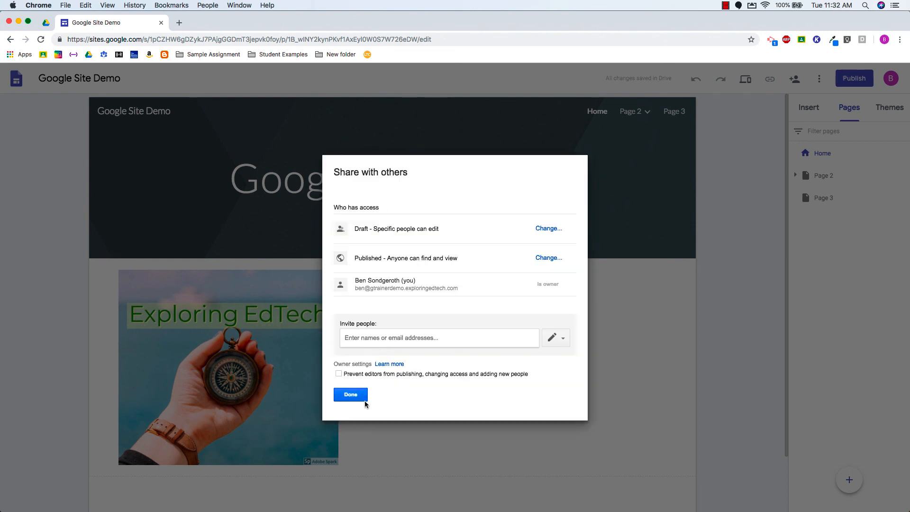
pyautogui.click(356, 397)
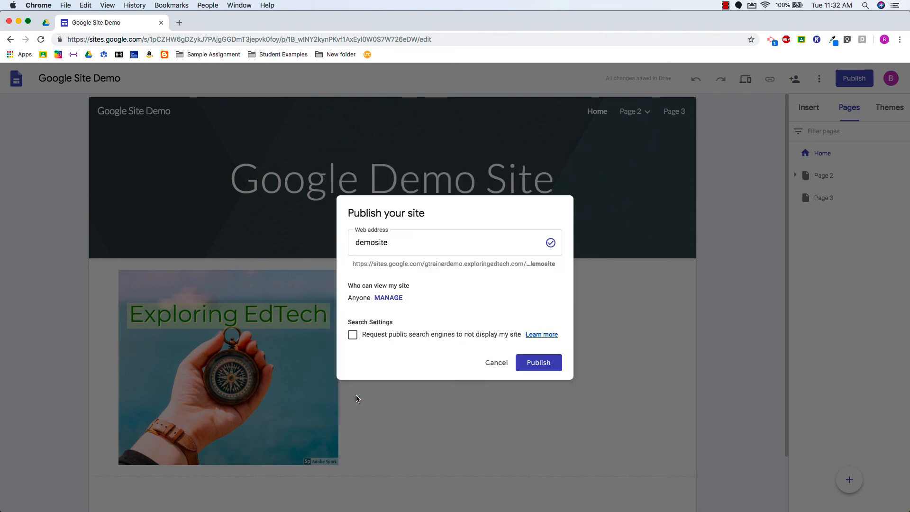
pyautogui.click(538, 365)
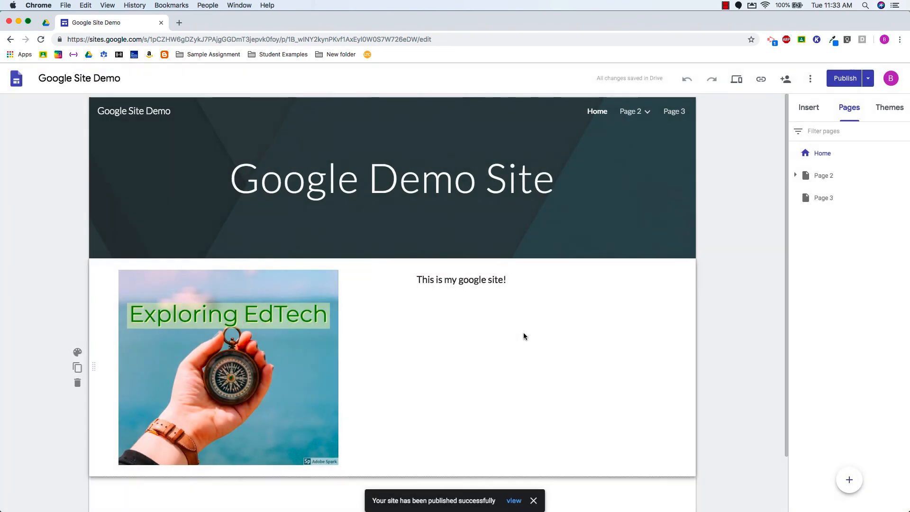
# - Preview the site, open the subpage under Page 2 from the site navigation and return to Home
pyautogui.click(737, 81)
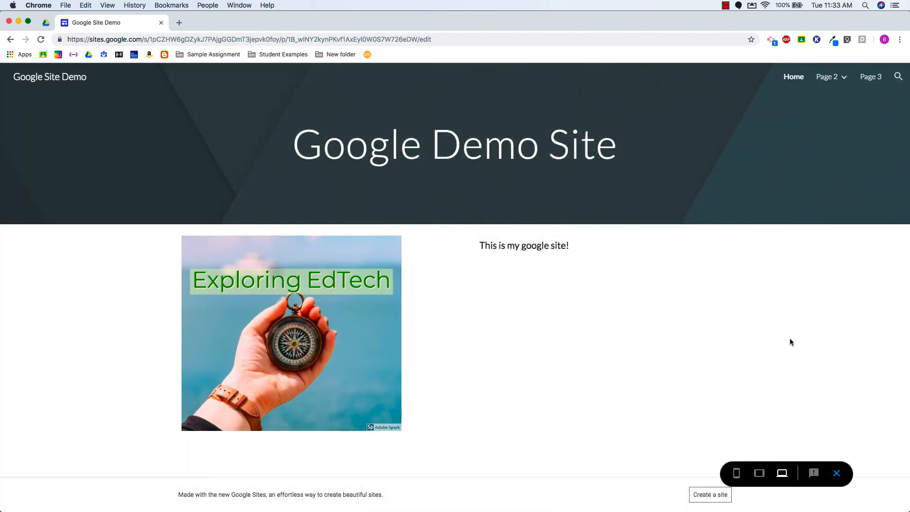
pyautogui.moveTo(827, 78)
pyautogui.click(825, 100)
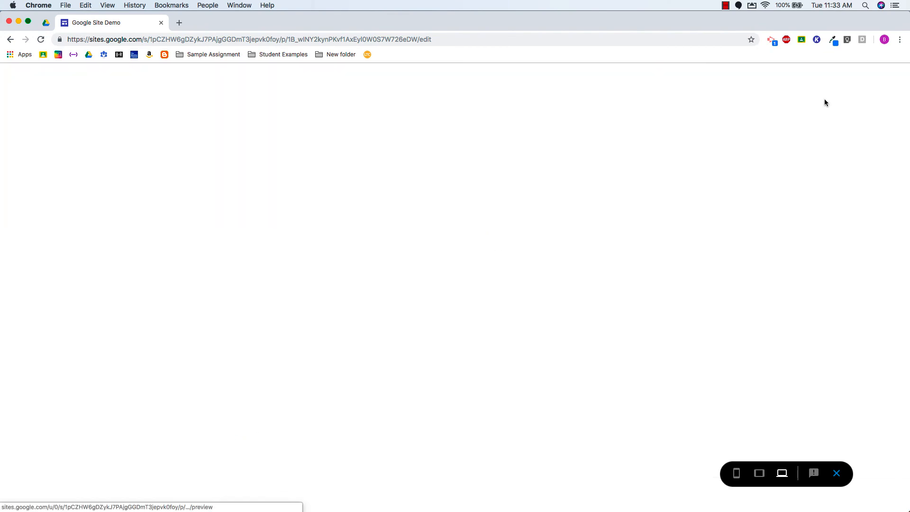
pyautogui.click(800, 79)
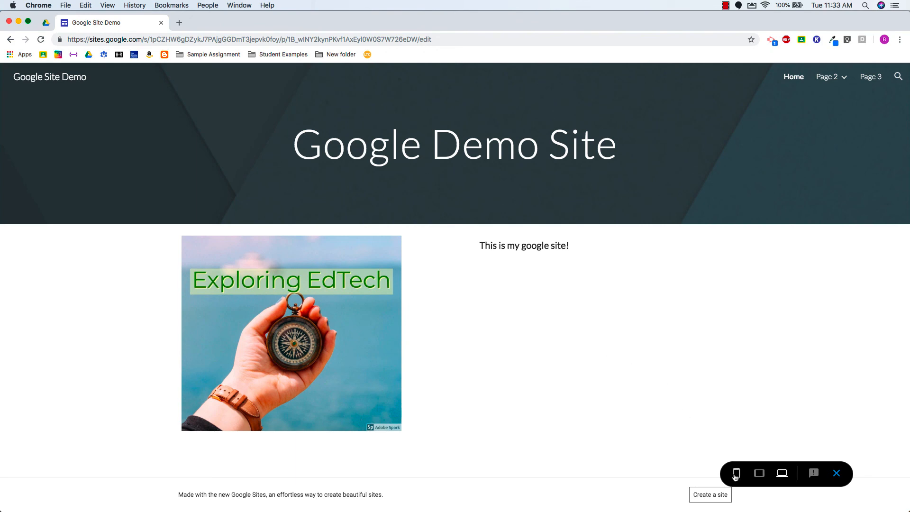
# - Compare the Home page in the tablet, phone and large-screen previews, and exit the preview
pyautogui.click(759, 473)
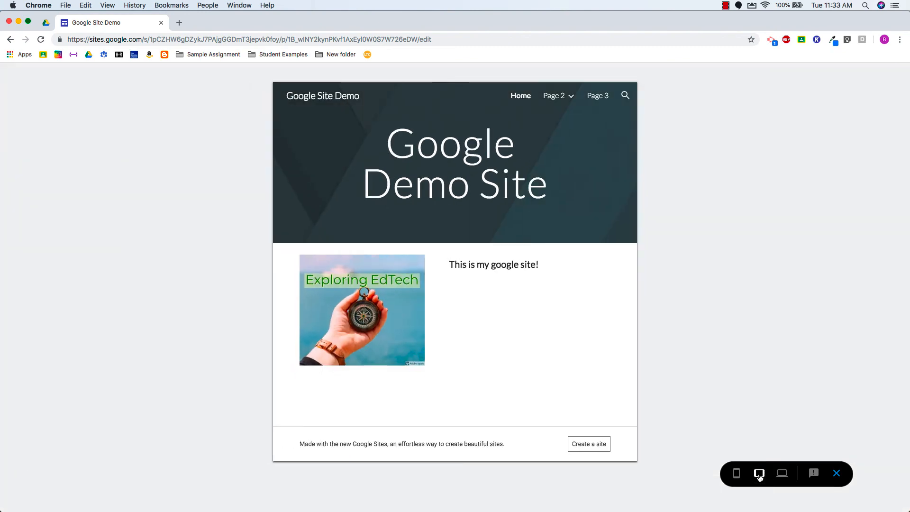
pyautogui.click(736, 473)
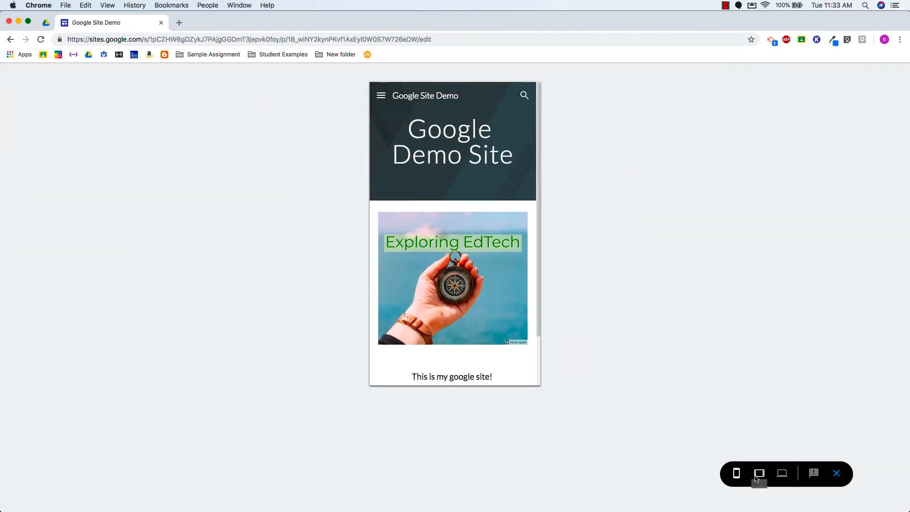
pyautogui.click(759, 473)
pyautogui.click(781, 473)
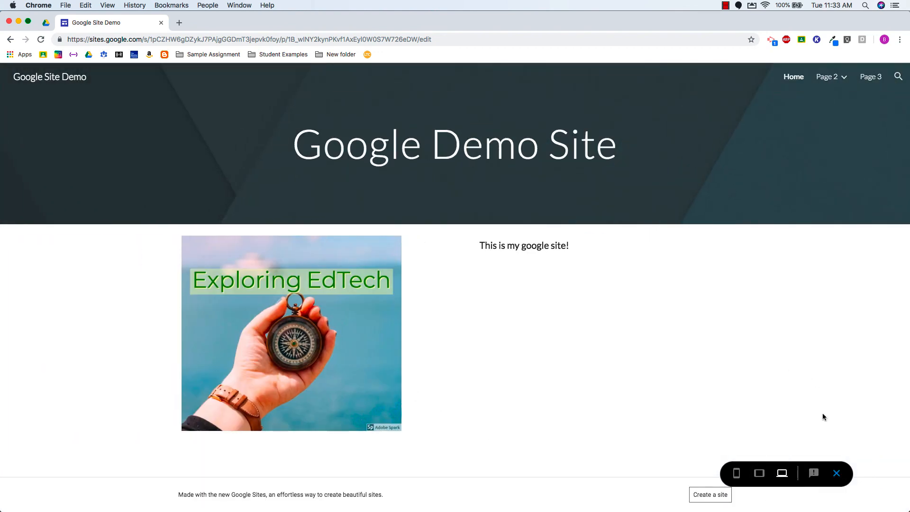
pyautogui.click(837, 474)
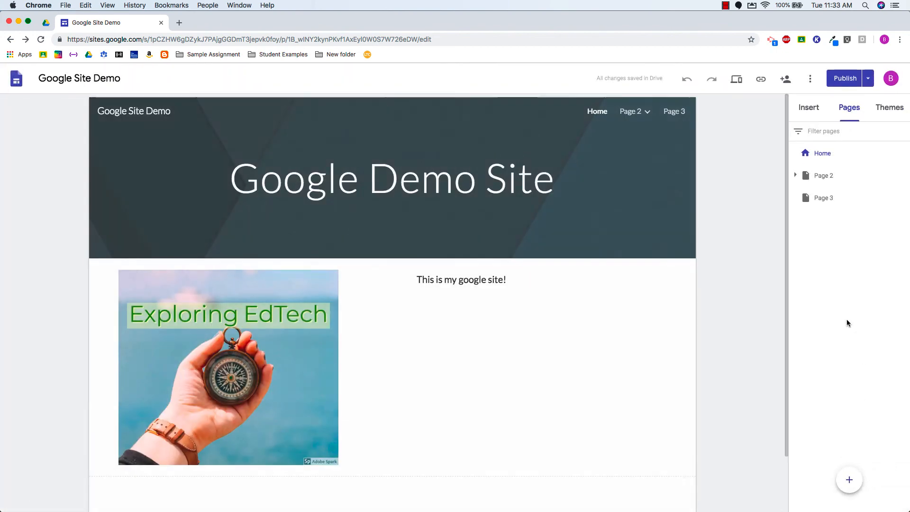